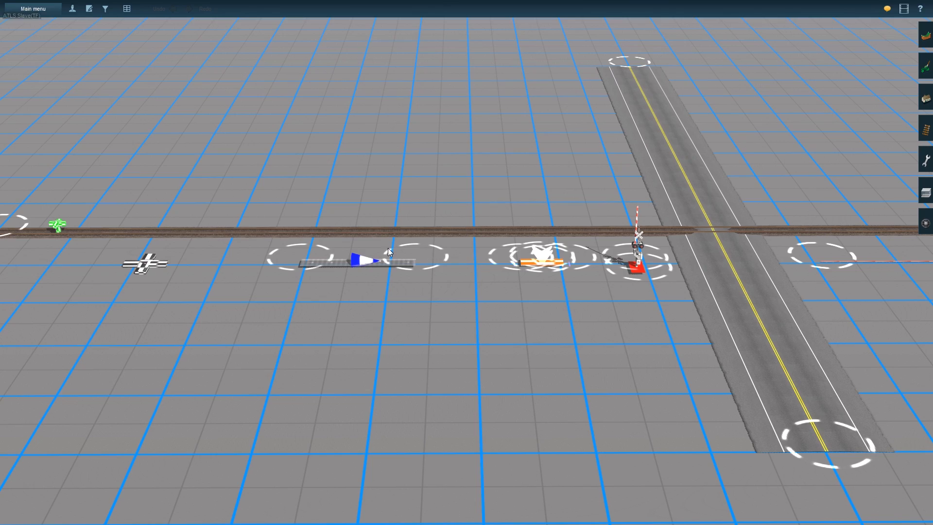
- Identify the green checkered marker on the track by picking it up as the current track object, ATLS Trigger
mouse_move(314, 246)
right_mouse_down()
mouse_move(297, 247)
mouse_move(415, 259)
mouse_move(474, 285)
mouse_move(448, 258)
mouse_move(419, 249)
right_mouse_up()
scroll(474, 284, "up", 2)
scroll(419, 249, "up", 5)
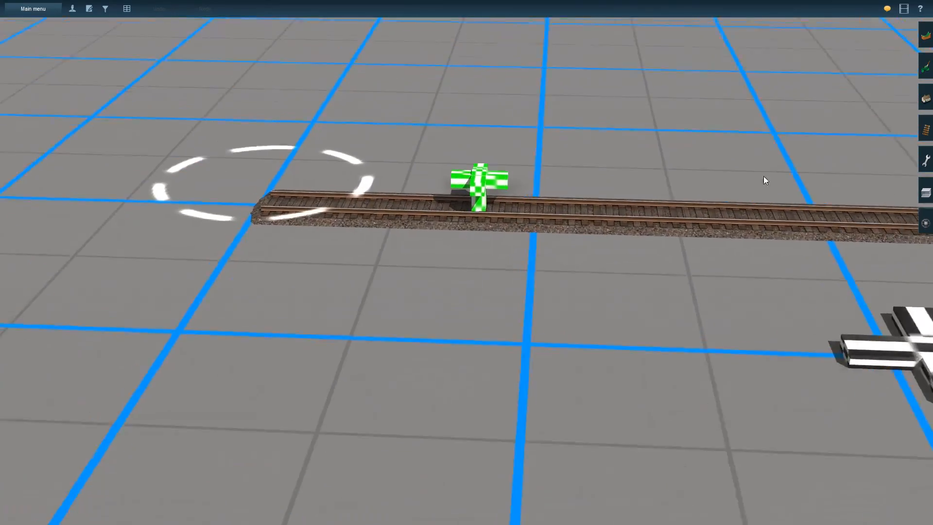
left_click(924, 129)
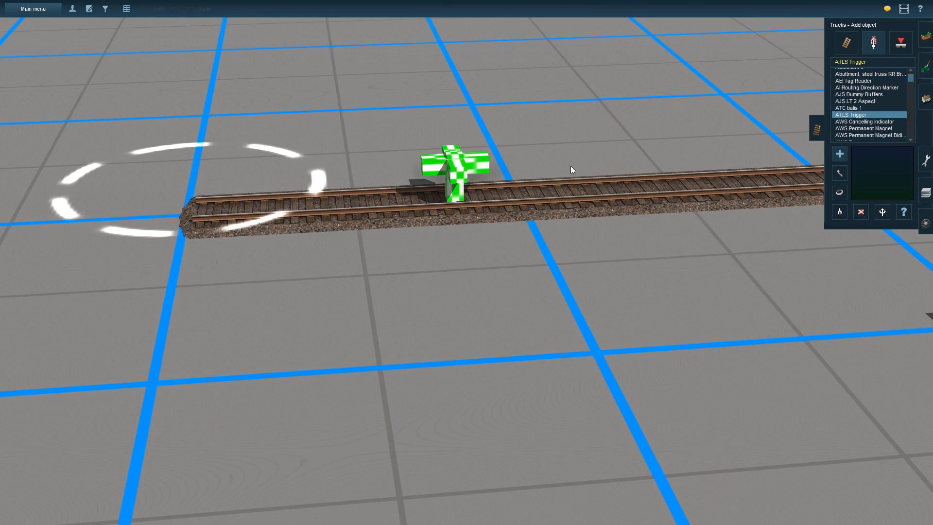
mouse_move(419, 182)
right_mouse_down()
mouse_move(479, 239)
mouse_move(482, 258)
mouse_move(443, 293)
mouse_move(476, 290)
mouse_move(477, 273)
mouse_move(564, 289)
right_mouse_up()
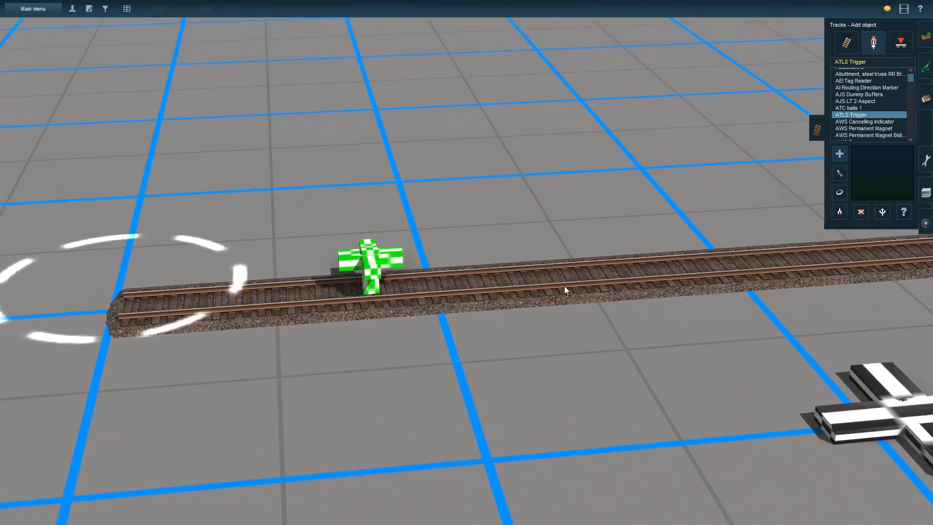
- Identify the black-and-white striped cross (ATLS CONTROLLER) and the blue-and-white cone (ATLS Slave(TF)) by sampling each as the current object
left_click(926, 101)
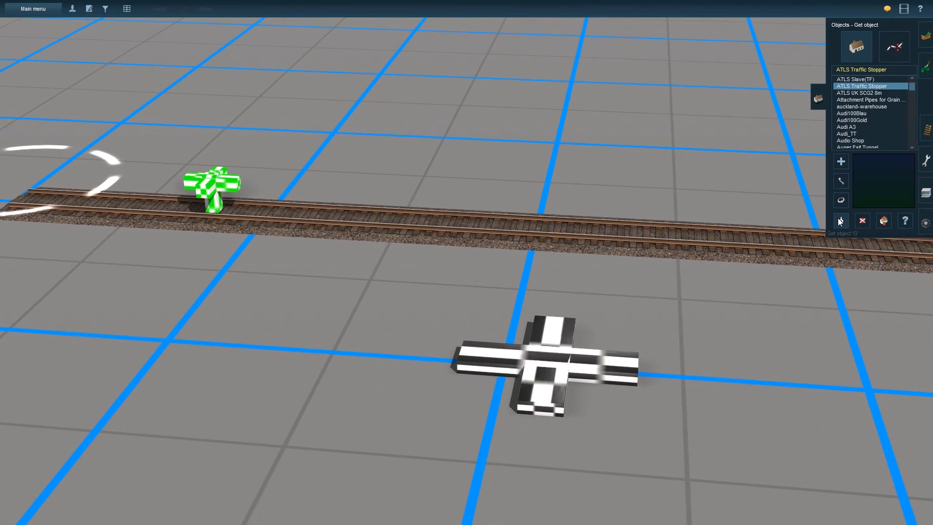
left_click(562, 353)
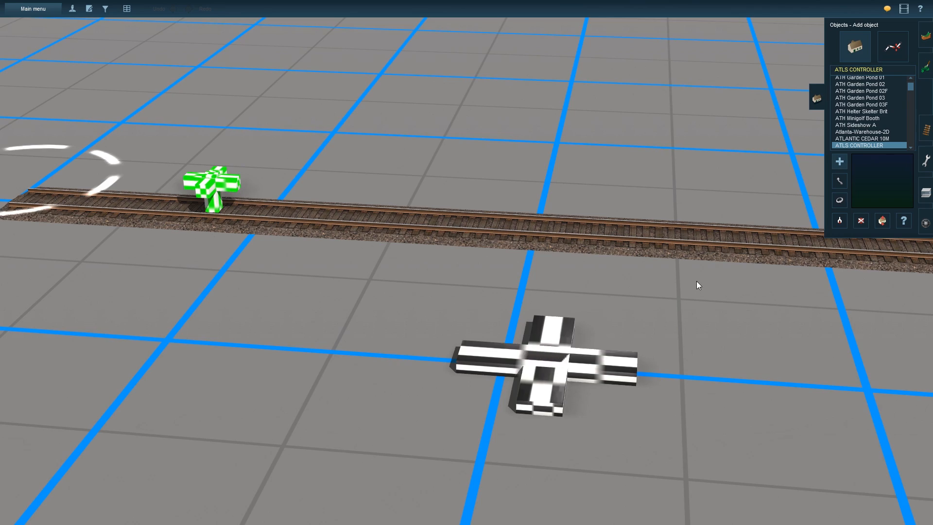
mouse_move(697, 281)
right_mouse_down()
mouse_move(664, 297)
mouse_move(581, 269)
right_mouse_up()
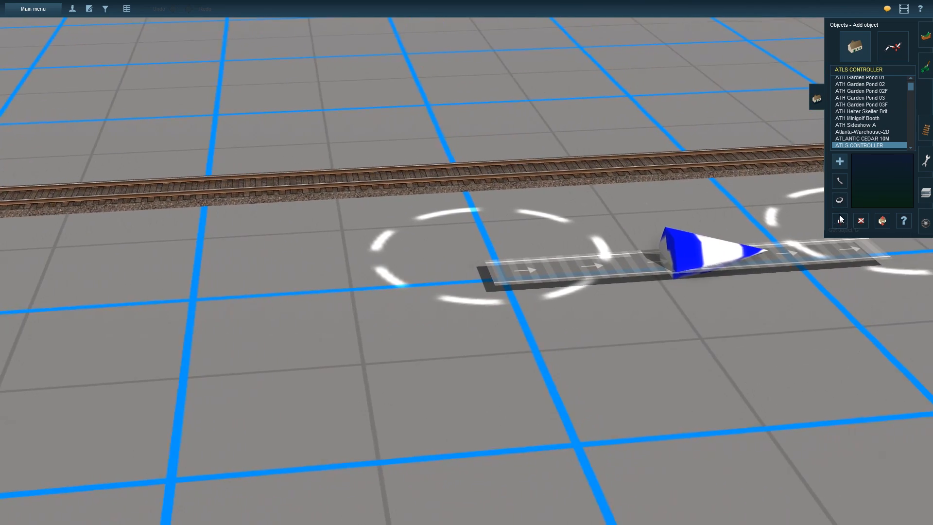
left_click(673, 266)
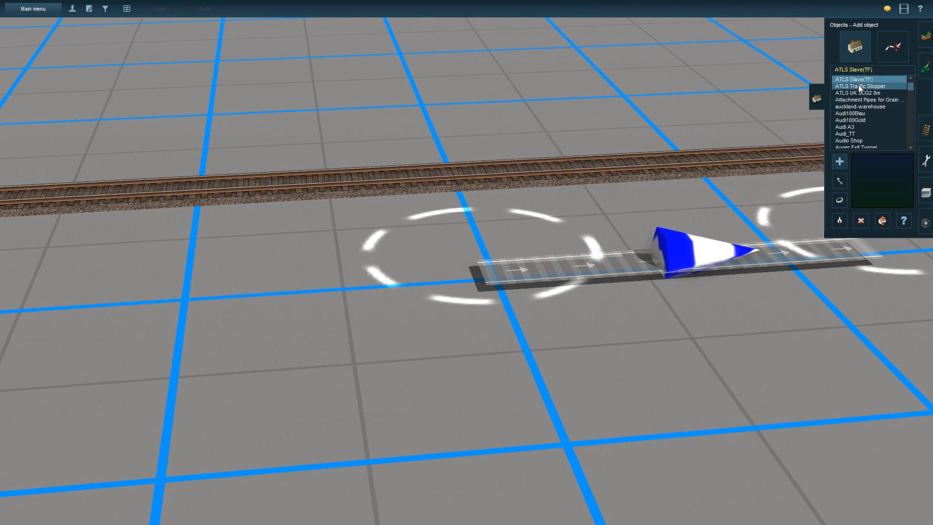
- Sample the orange striped ATLS Traffic Stopper and the crossing gate, RR Crossing 12x24M ST, to identify both assets
right_click_drag(751, 194, 625, 251)
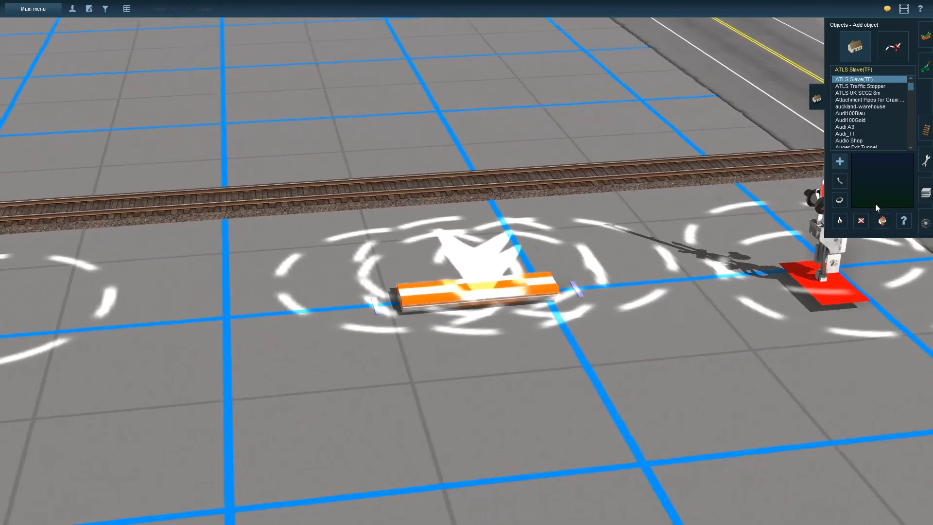
left_click(448, 289)
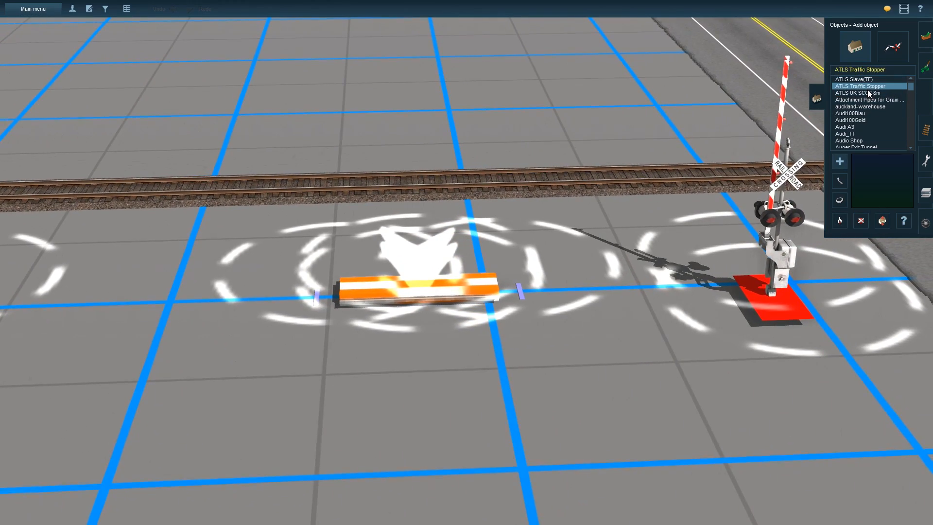
right_click_drag(597, 291, 680, 247)
left_click(835, 221)
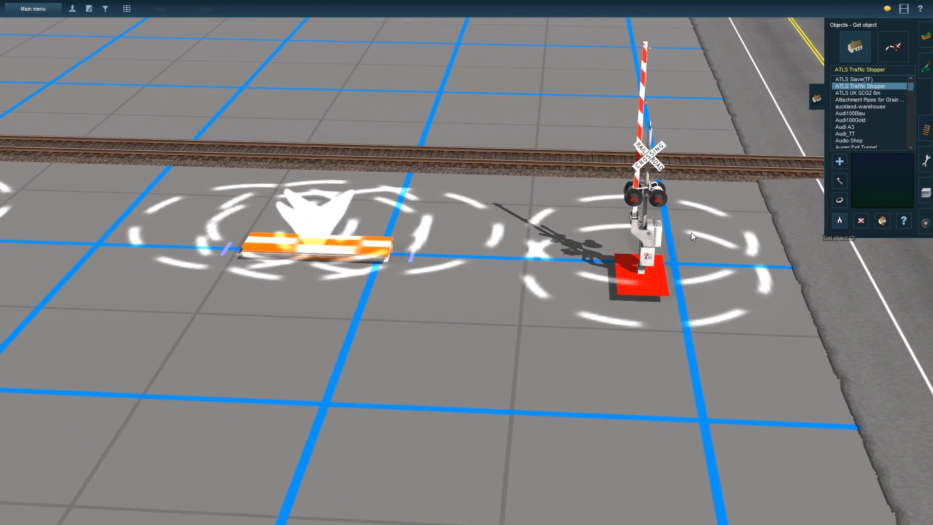
left_click(620, 255)
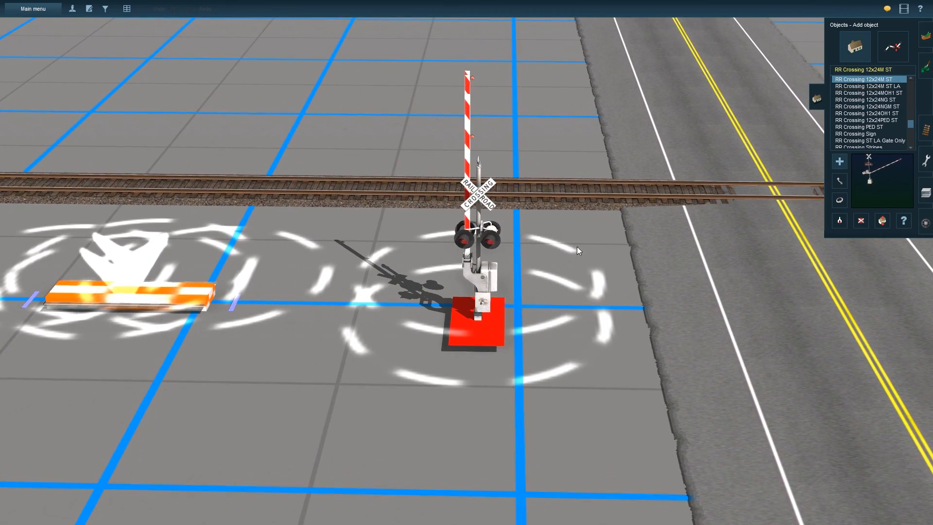
- Identify the red line beyond the road by picking it up as the current track, Invisible Wire Red bnsf50
right_click_drag(577, 247, 480, 270)
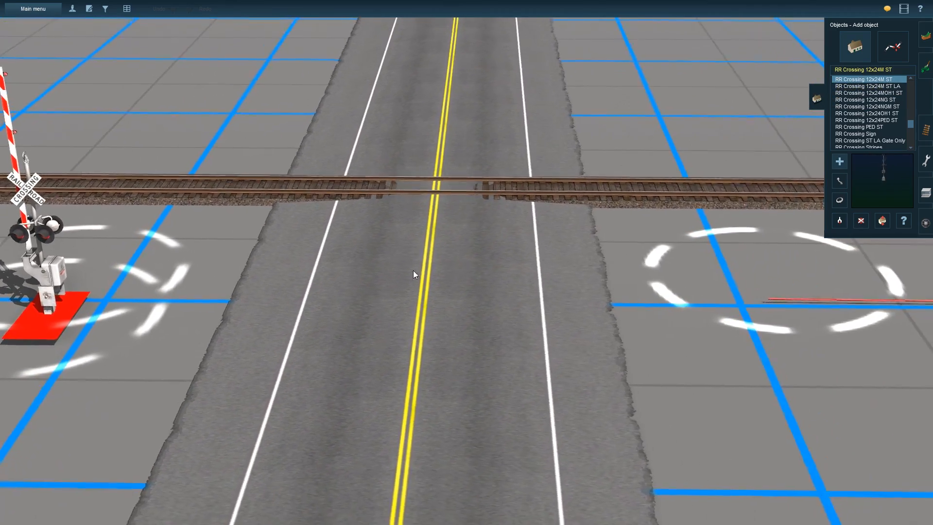
right_click(415, 275)
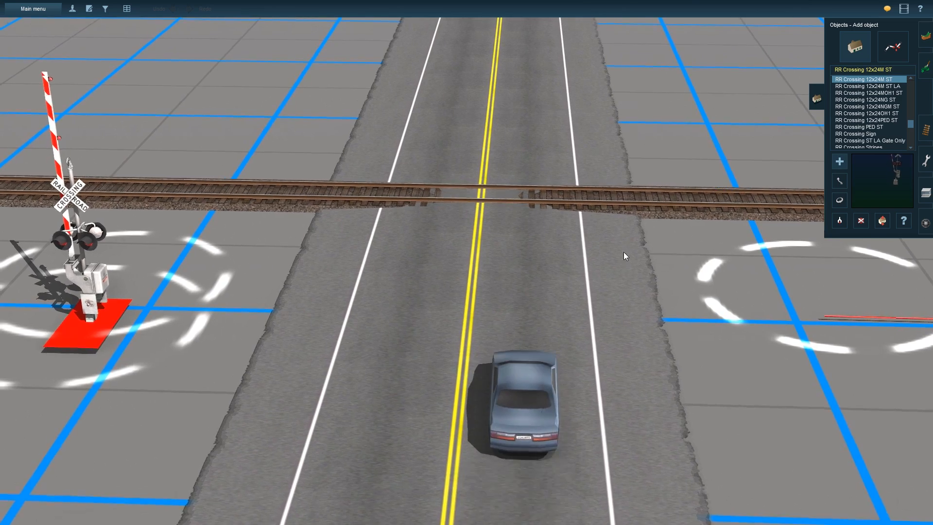
mouse_move(623, 252)
right_mouse_down()
mouse_move(589, 294)
mouse_move(590, 263)
right_mouse_up()
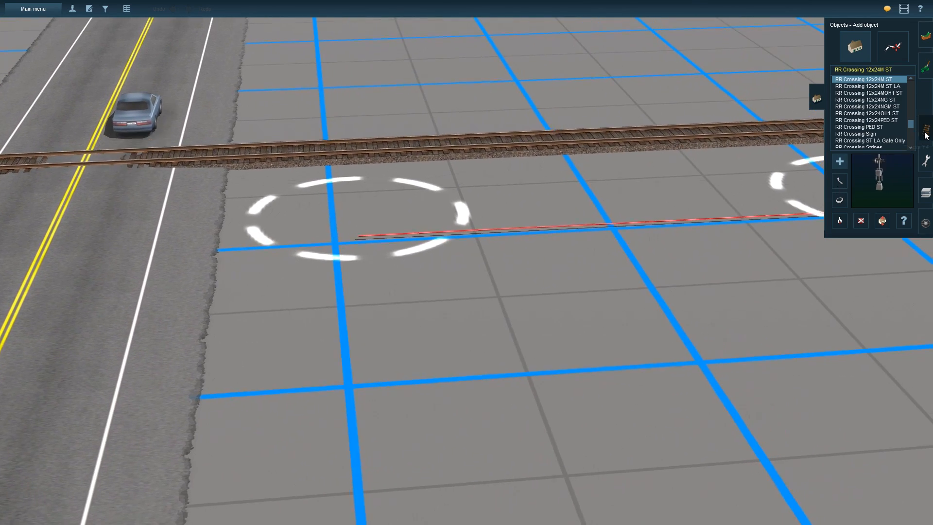
left_click(925, 130)
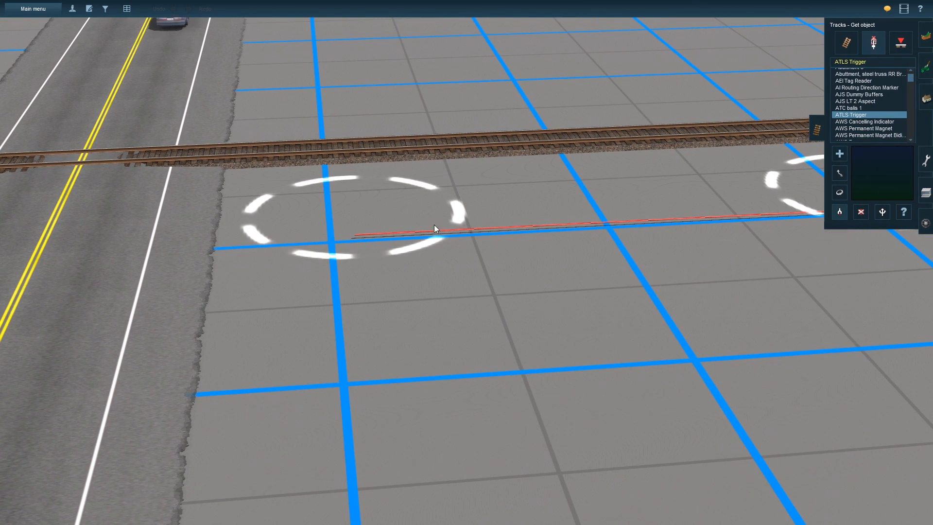
left_click(855, 46)
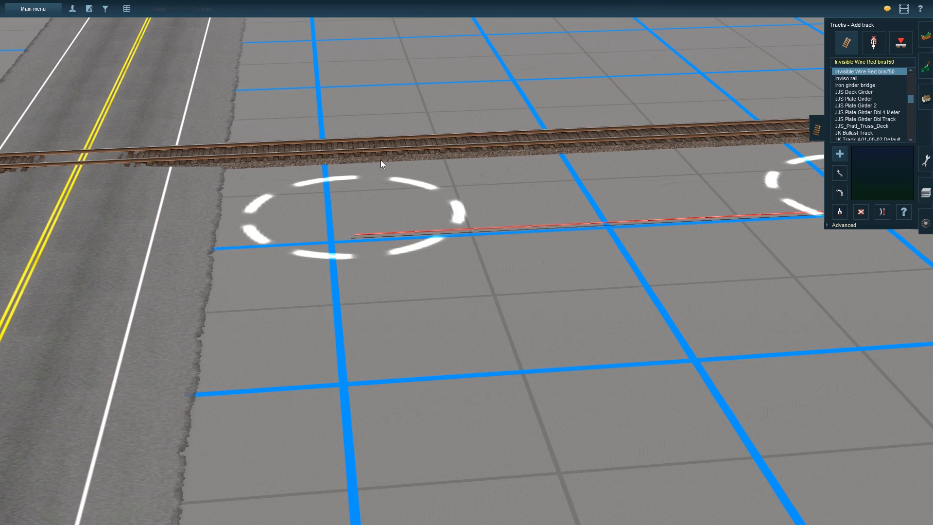
- Insert a spline point into the AASHTO 40FT double-solid-line road where it crosses the railway track
key("Left")
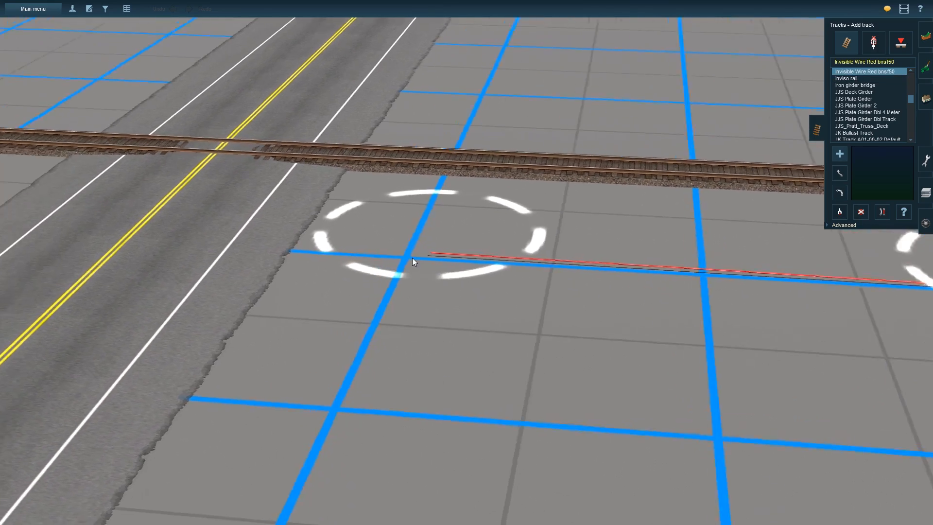
scroll(451, 250, "down", 3)
key("Left")
right_click(413, 253)
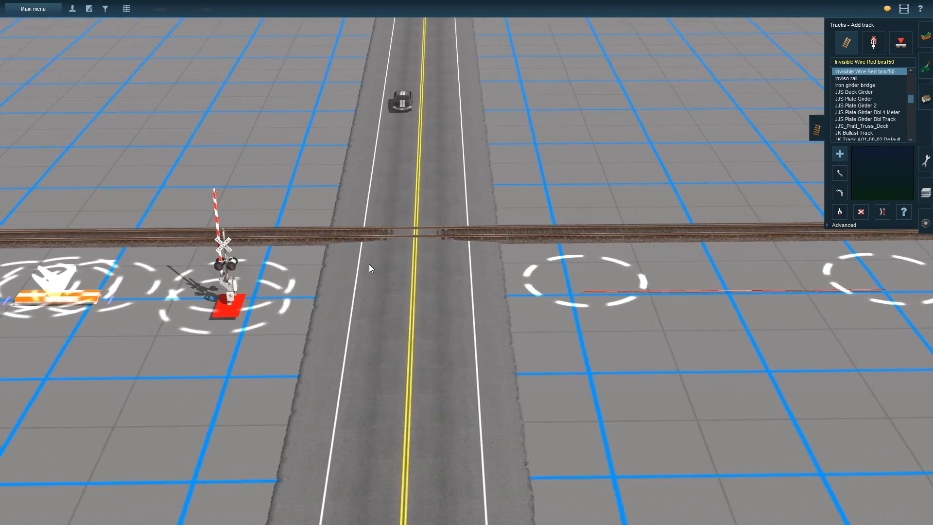
right_click(369, 264)
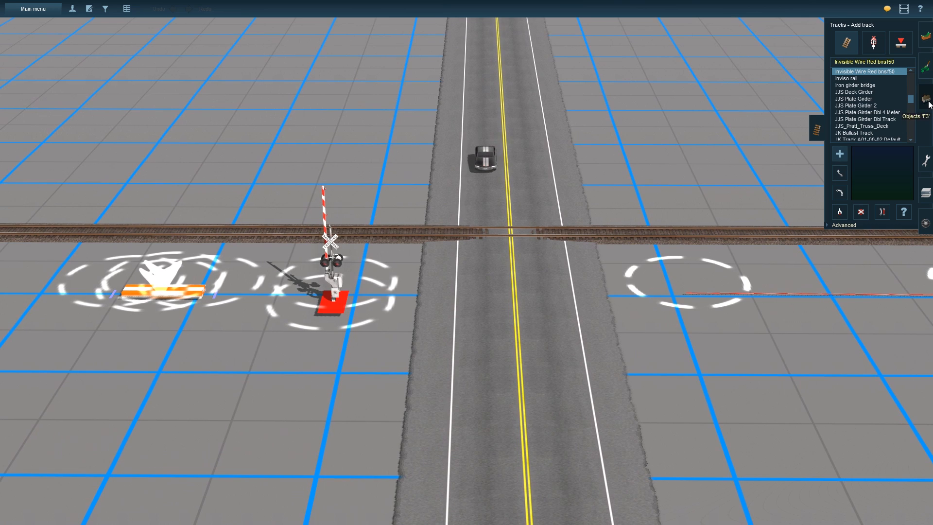
left_click(926, 101)
left_click(903, 55)
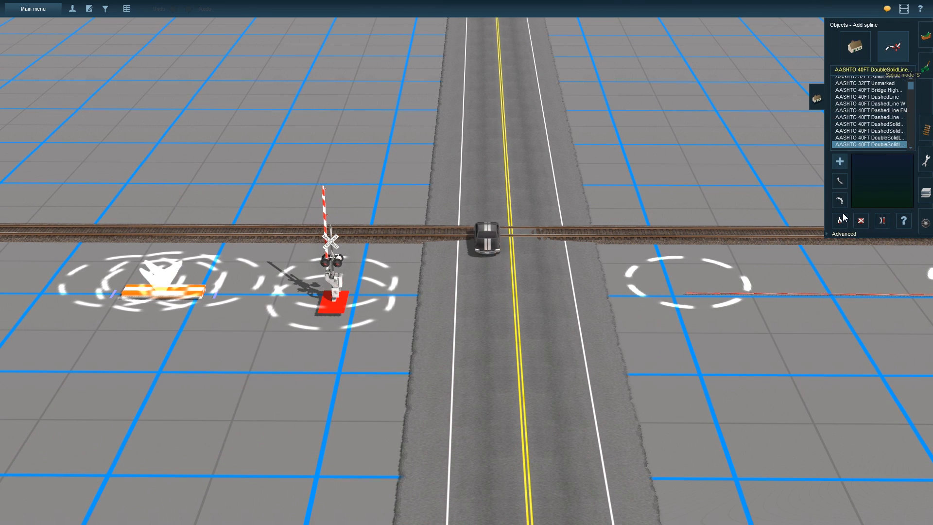
left_click(842, 234)
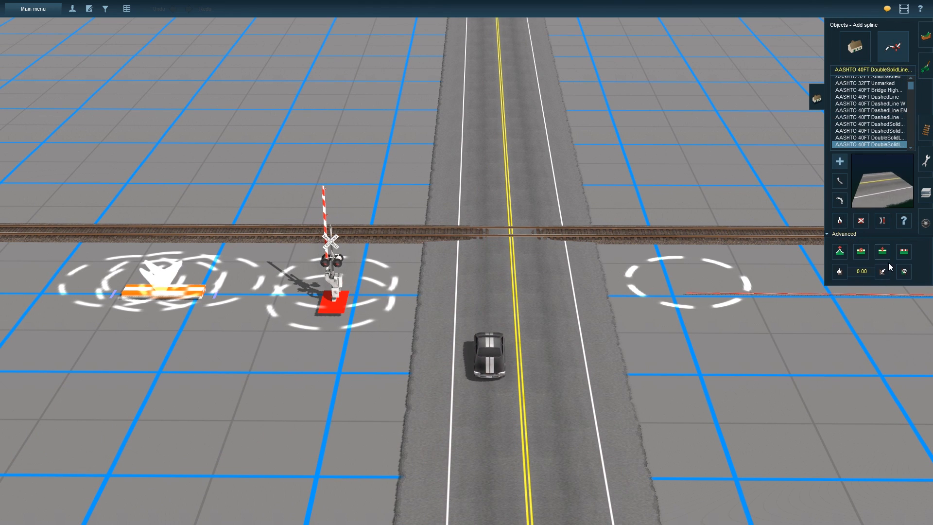
left_click(884, 255)
scroll(488, 206, "up", 5)
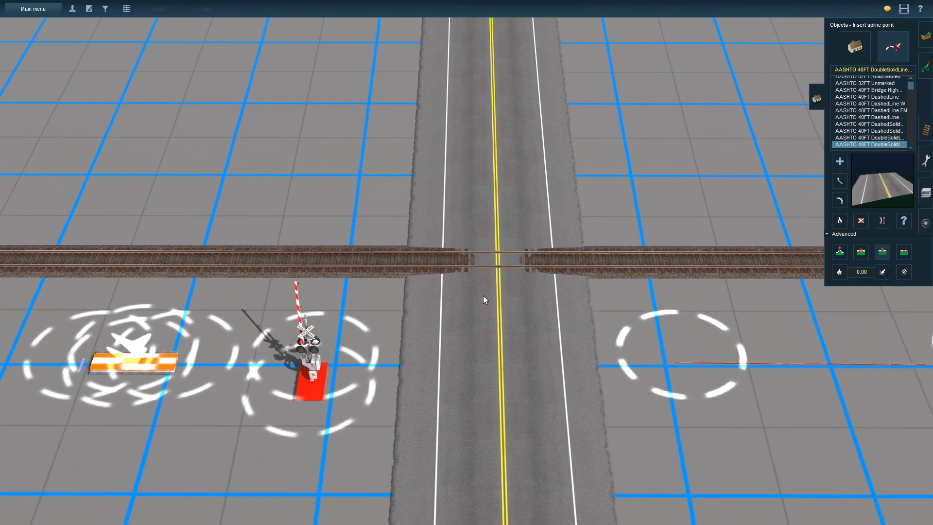
left_click(492, 287)
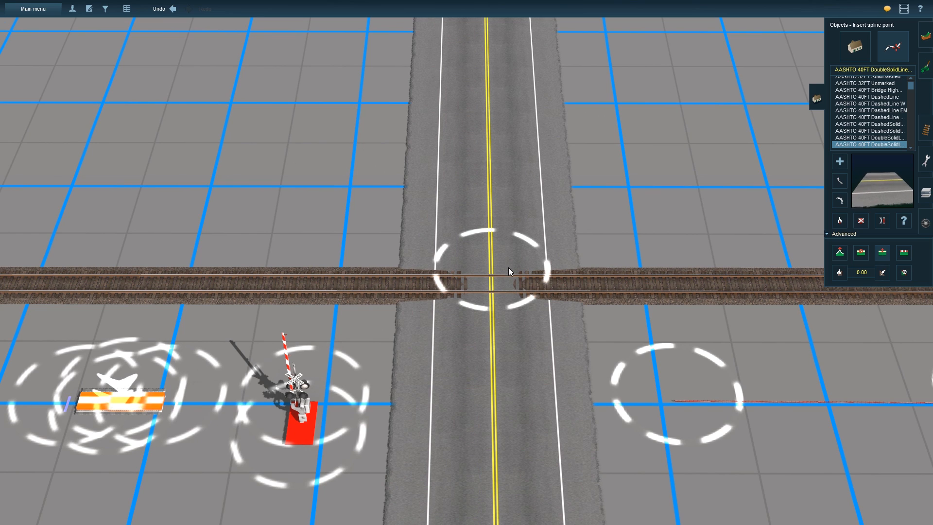
- Pull the far road section's end back from the track and move the ATLS Traffic Stopper onto the crossing
left_click(840, 200)
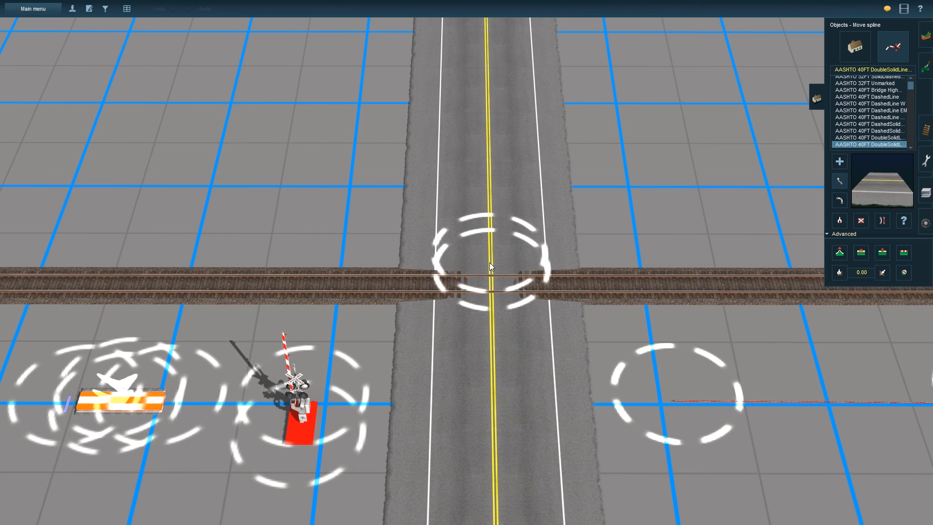
left_click_drag(489, 262, 489, 179)
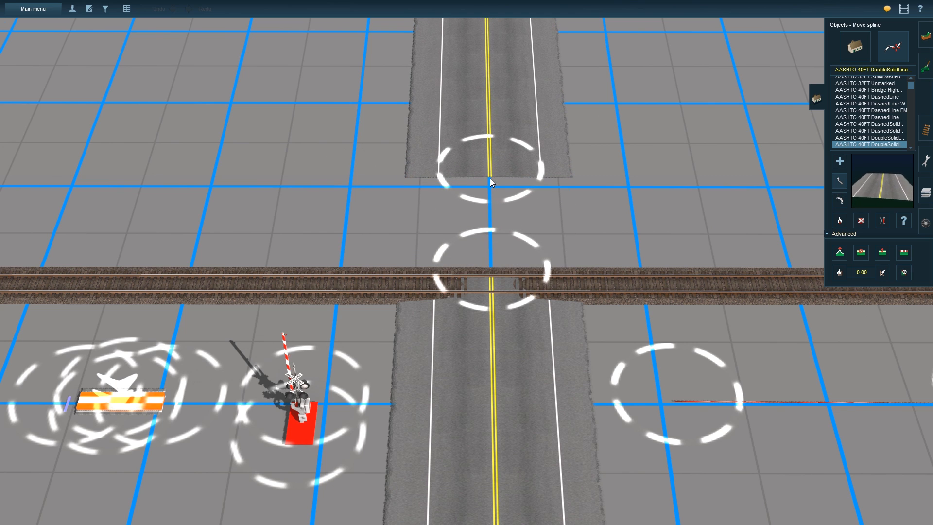
left_click(860, 51)
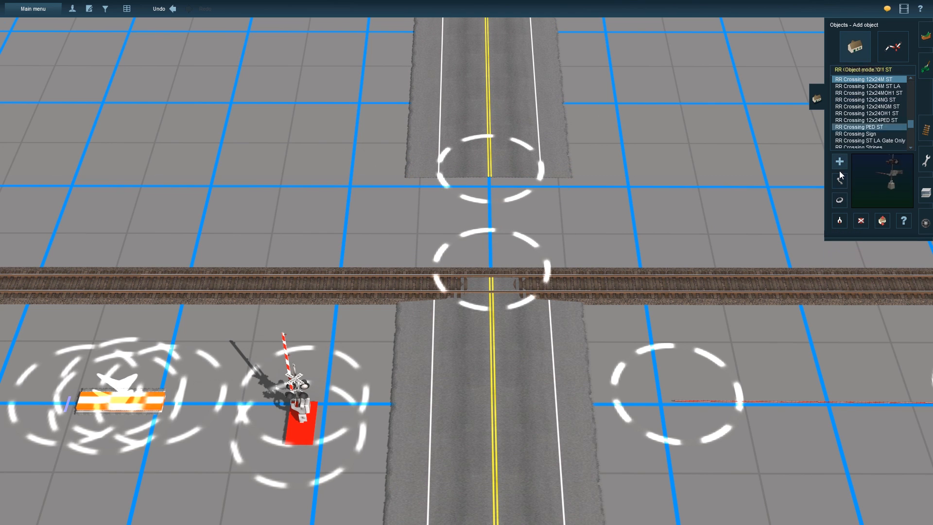
left_click_drag(139, 395, 508, 287)
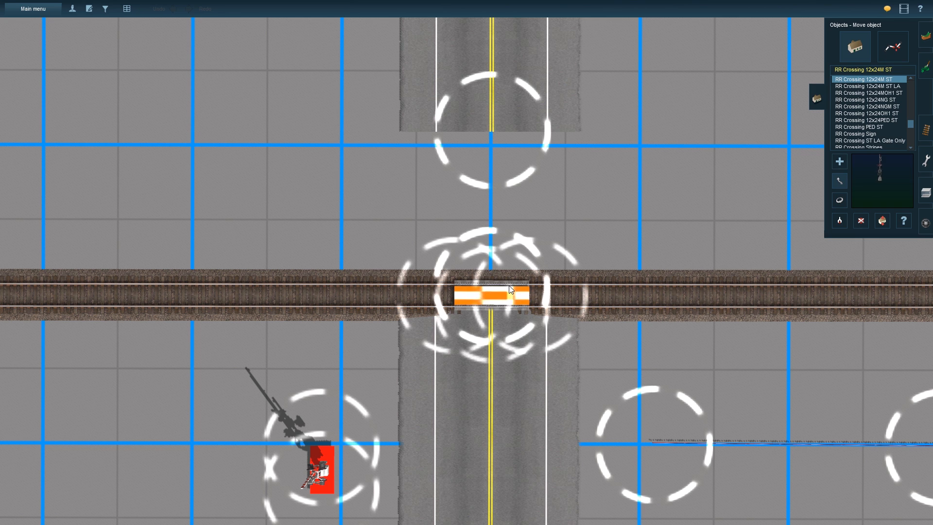
- Connect the ends of the near and far road sections to the ATLS Traffic Stopper on the track
left_click(892, 47)
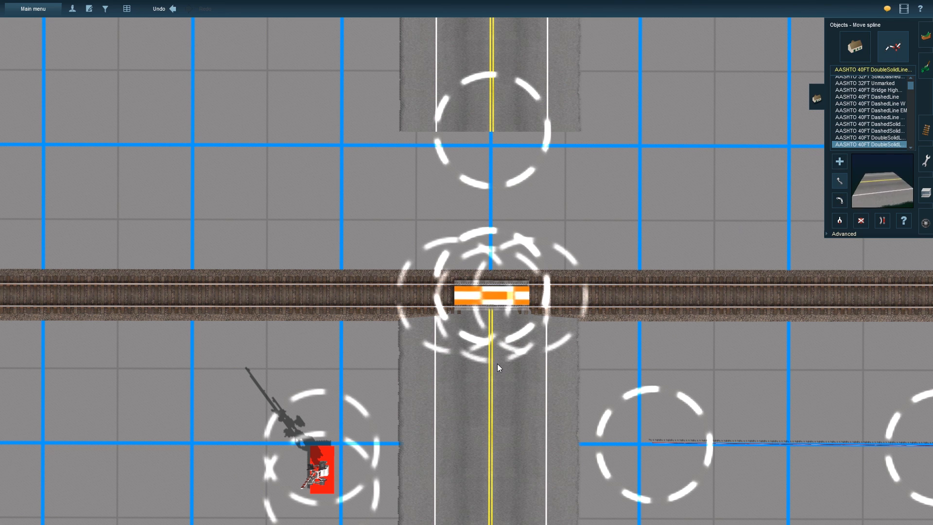
mouse_move(494, 304)
left_mouse_down()
mouse_move(487, 360)
mouse_move(491, 304)
left_mouse_up()
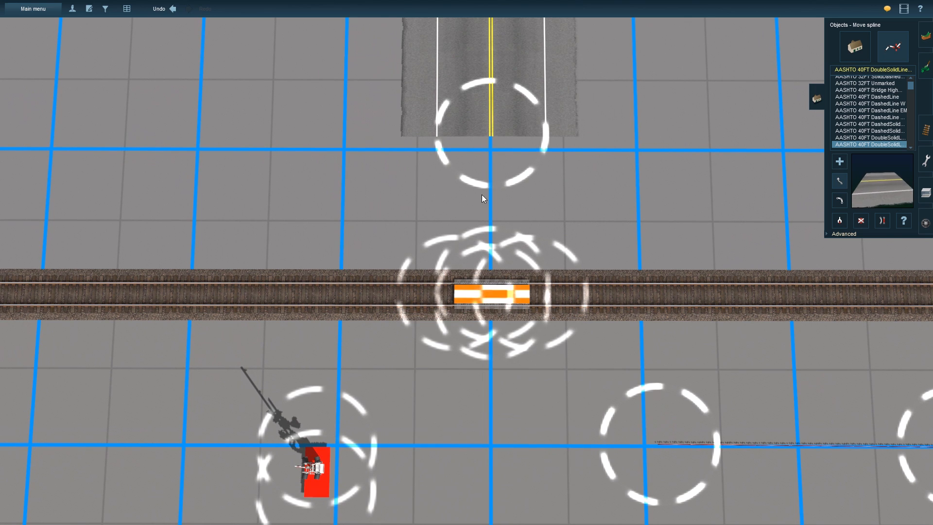
left_click_drag(484, 199, 497, 294)
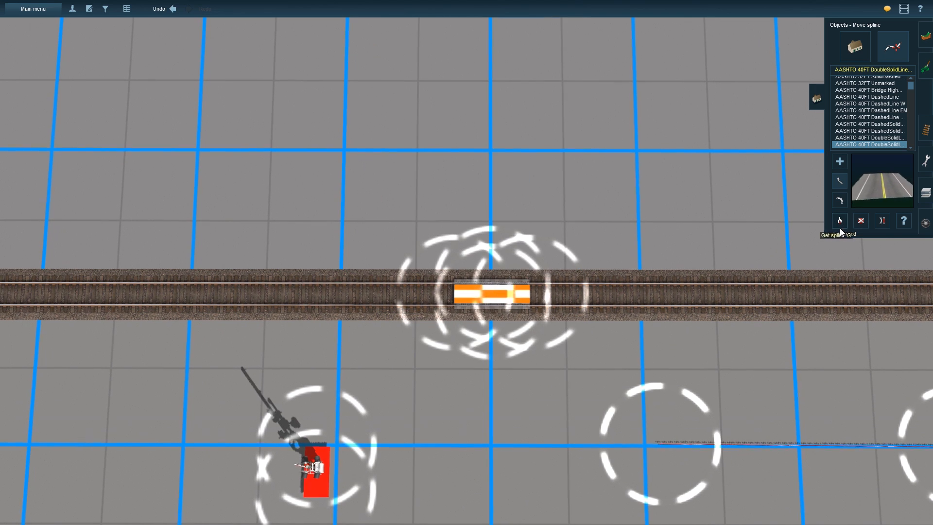
- Check the road around the crossing in wireframe view, and return to the normal view
key("Down")
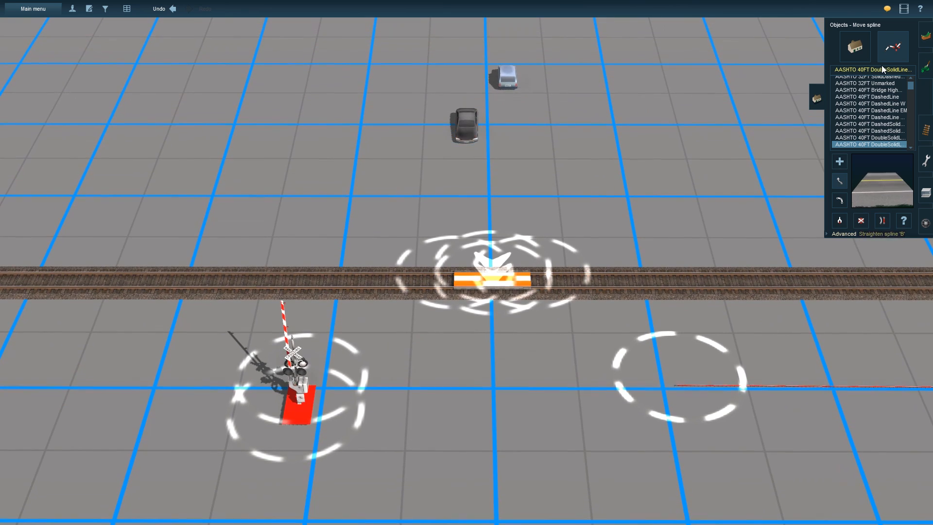
left_click(859, 48)
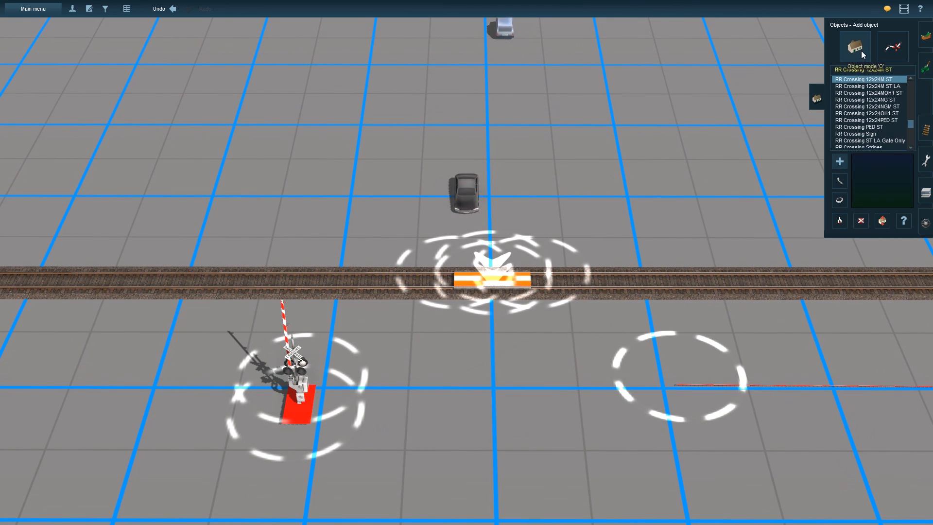
left_click(126, 11)
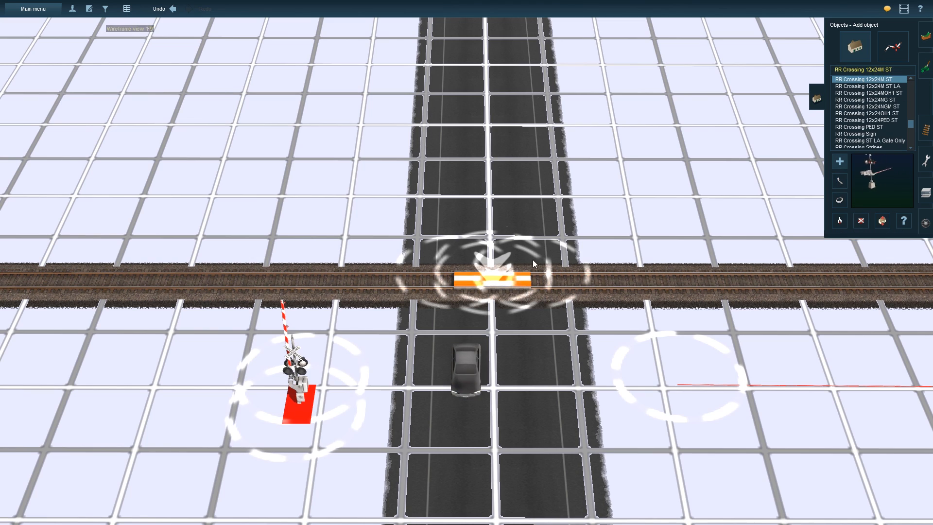
left_click(126, 9)
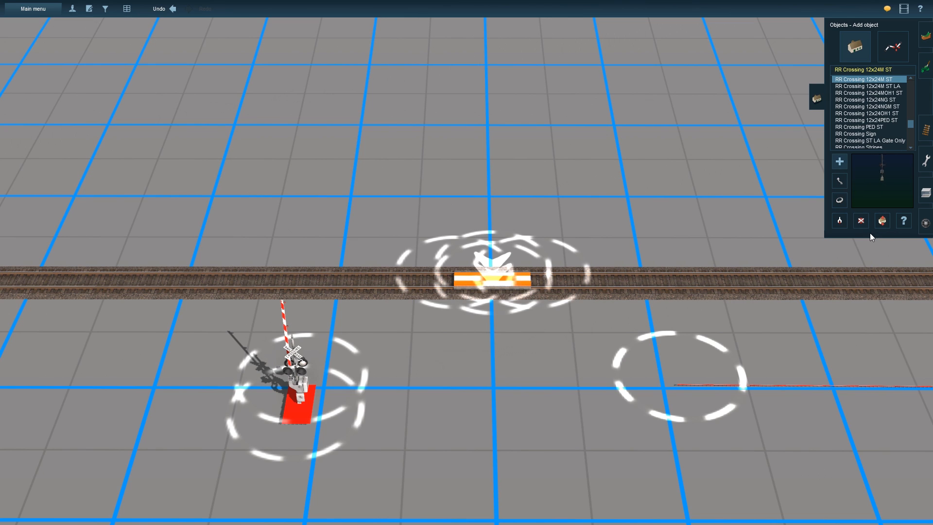
- Raise the ATLS Traffic Stopper on the track to bring the connected road above the ground
left_click_drag(504, 277, 506, 256)
key("Left")
key("Down")
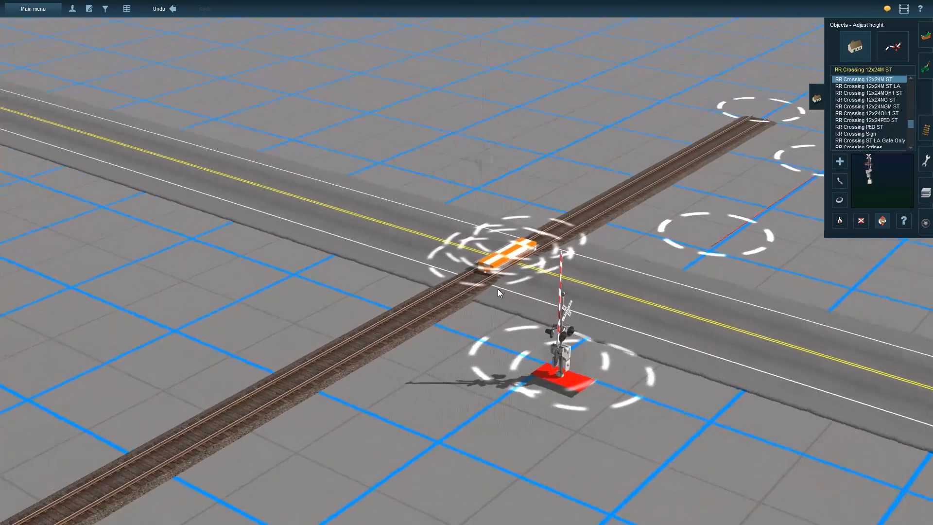
- Move the crossing gate across the road and place it at the road's edge beside the track
key("Right")
left_click(839, 220)
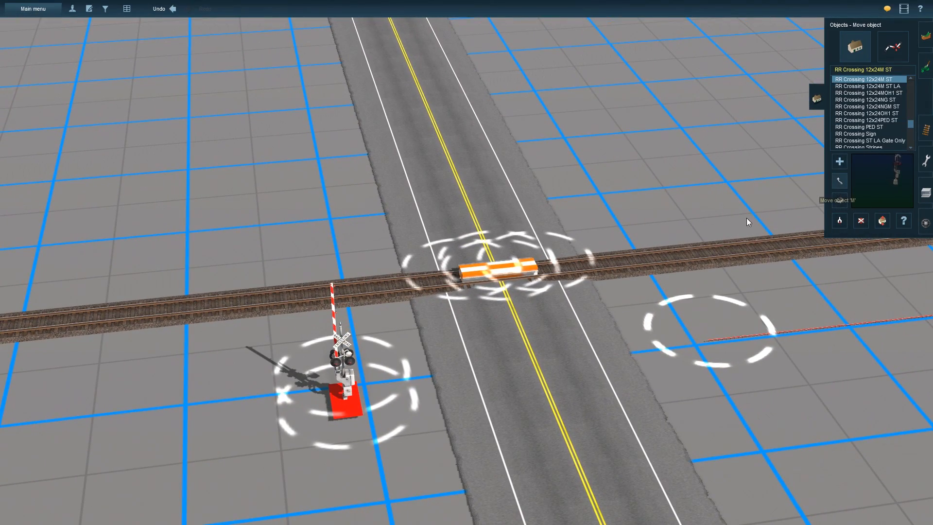
left_click_drag(356, 379, 617, 281)
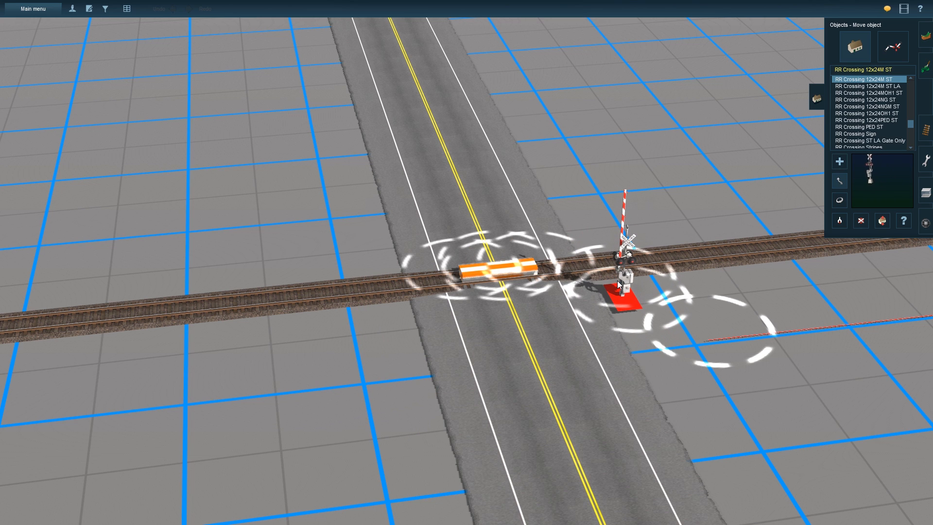
- Add a second RR Crossing 12x24M ST gate diagonally opposite the first, rotate it to suit the road and adjust its position
left_click(378, 265)
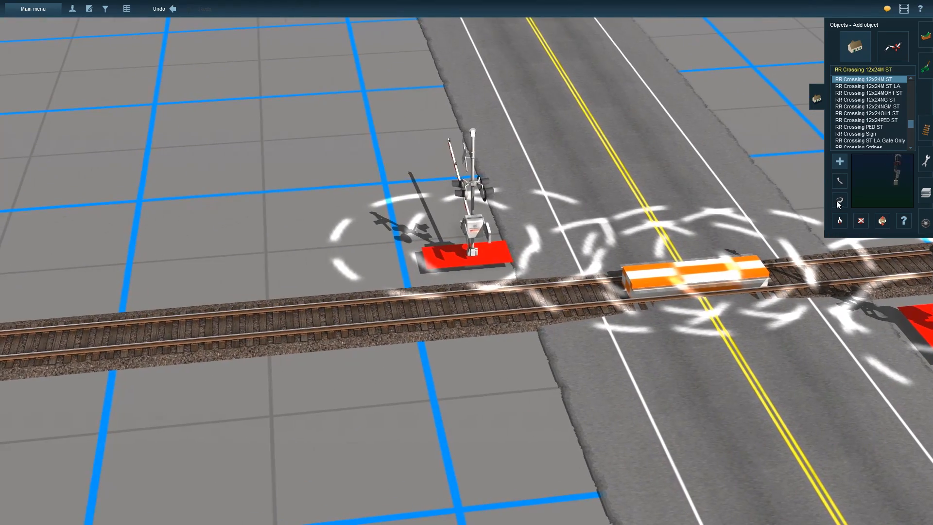
left_click(839, 200)
left_click_drag(422, 213, 339, 220)
key("Up")
mouse_move(472, 238)
left_mouse_down()
mouse_move(461, 235)
mouse_move(478, 237)
left_mouse_up()
- Move the ATLS Traffic Slave and the ATLS Controller close to the crossing, beside the road and track
right_click(520, 290)
scroll(523, 297, "down", 5)
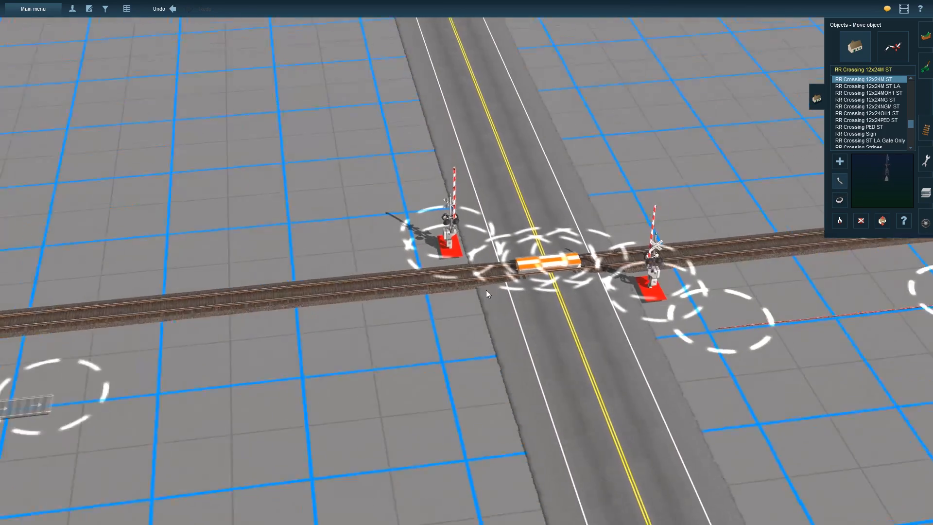
right_click(380, 330)
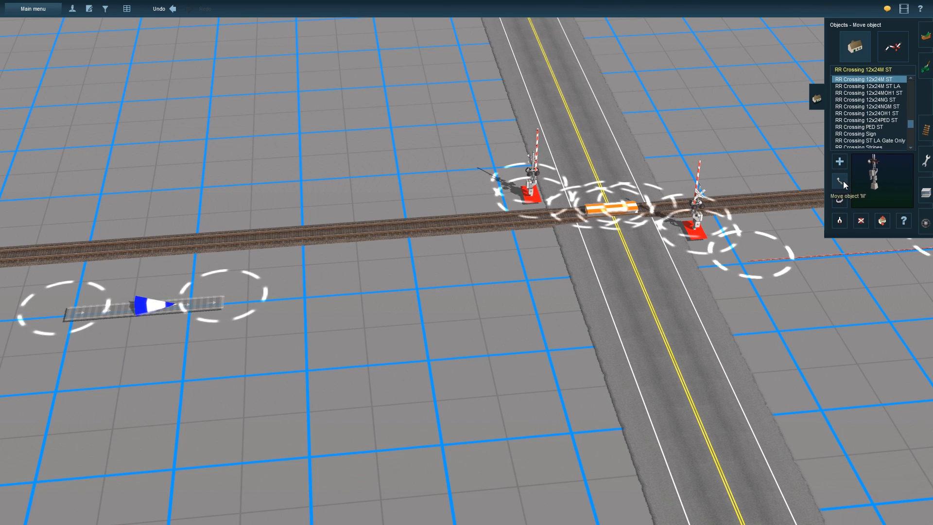
right_click(412, 272)
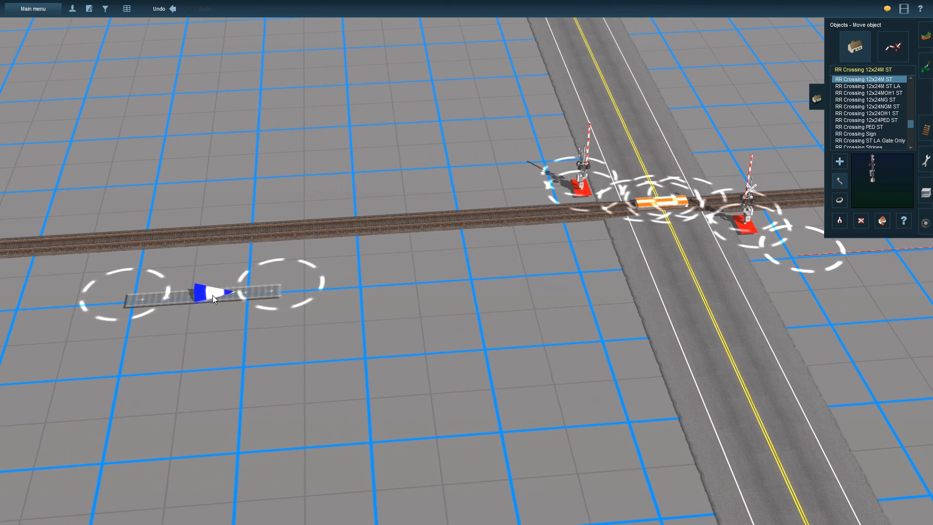
mouse_move(212, 296)
left_mouse_down()
mouse_move(296, 306)
mouse_move(494, 278)
left_mouse_up()
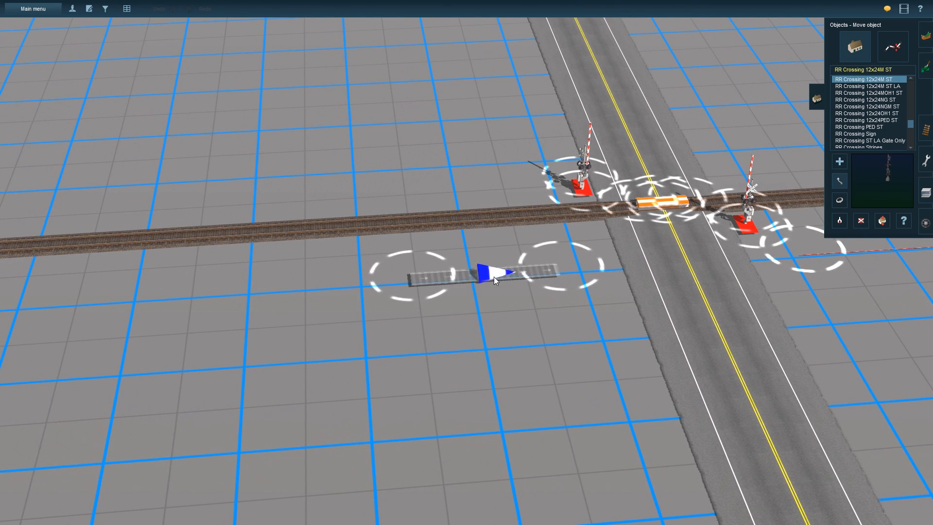
right_click(305, 319)
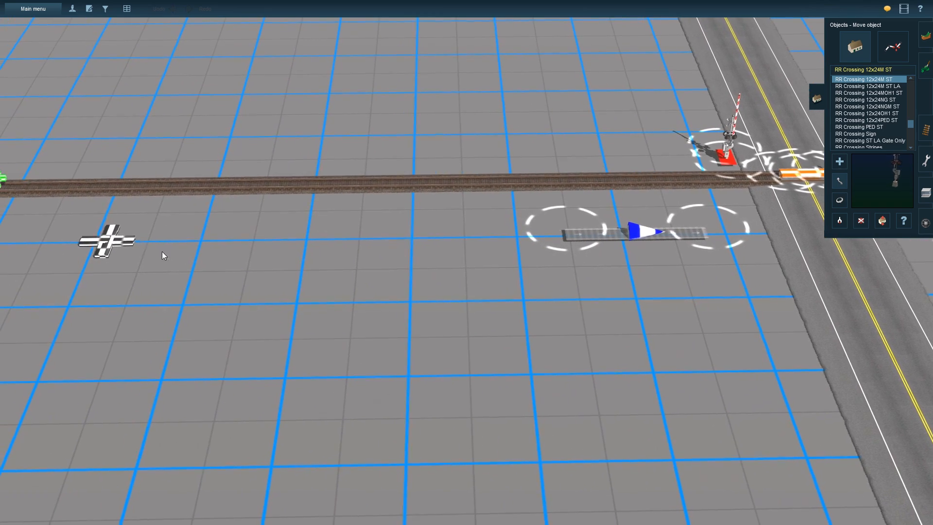
left_click_drag(162, 252, 658, 250)
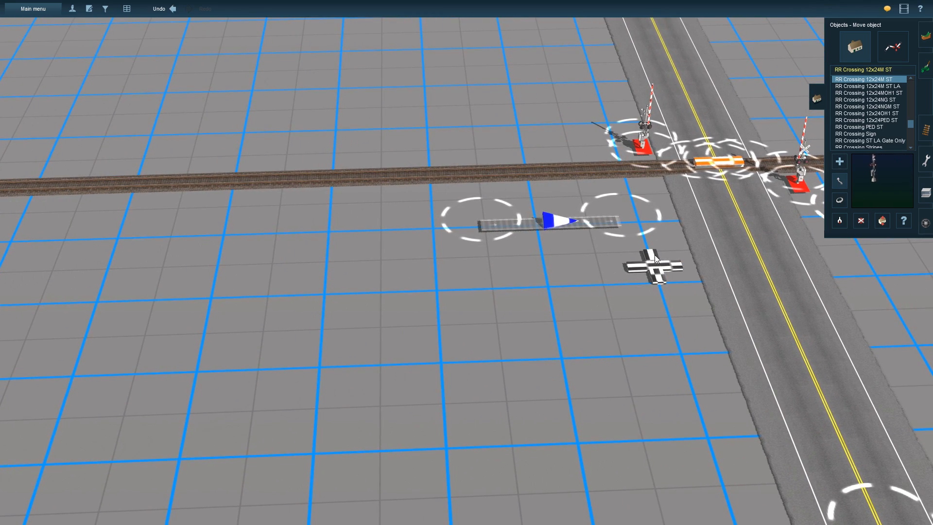
right_click(597, 214)
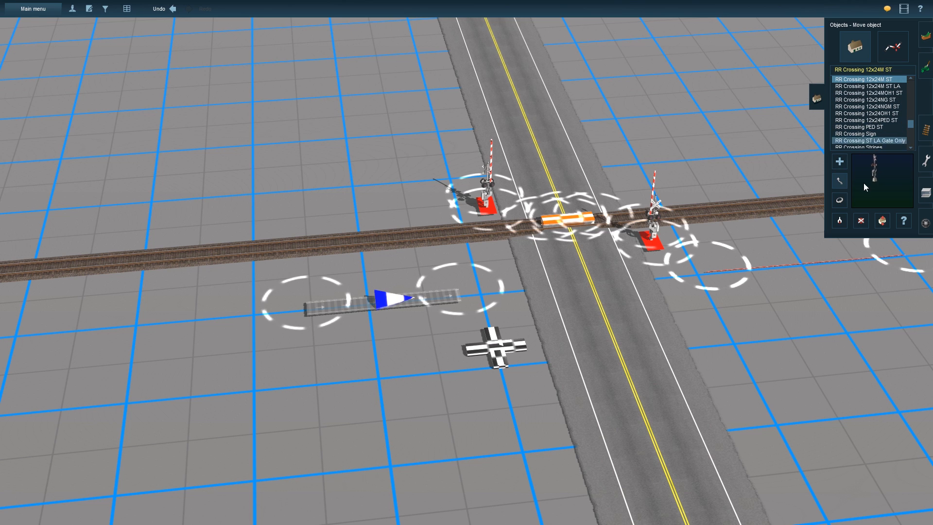
- Delete the loose section of Invisible Wire Red bnsf50 lying beside the track
left_click(926, 131)
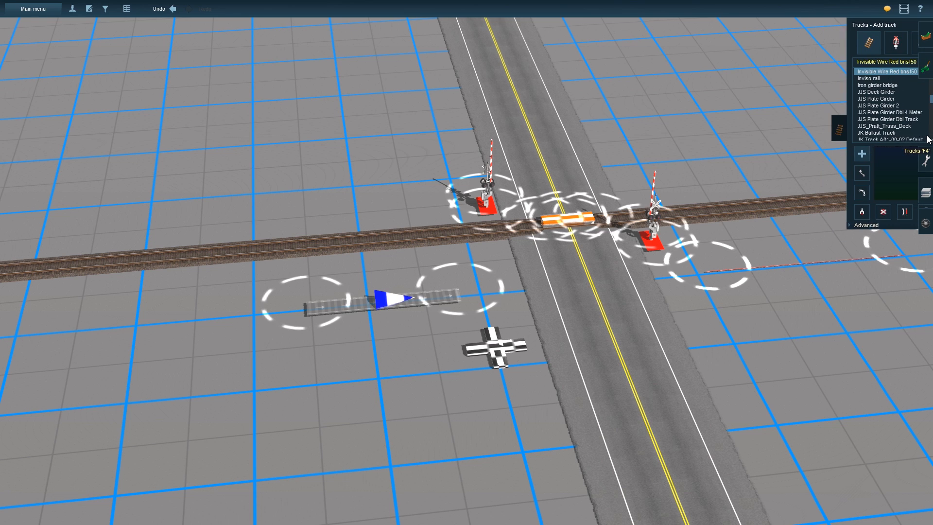
left_click(786, 258)
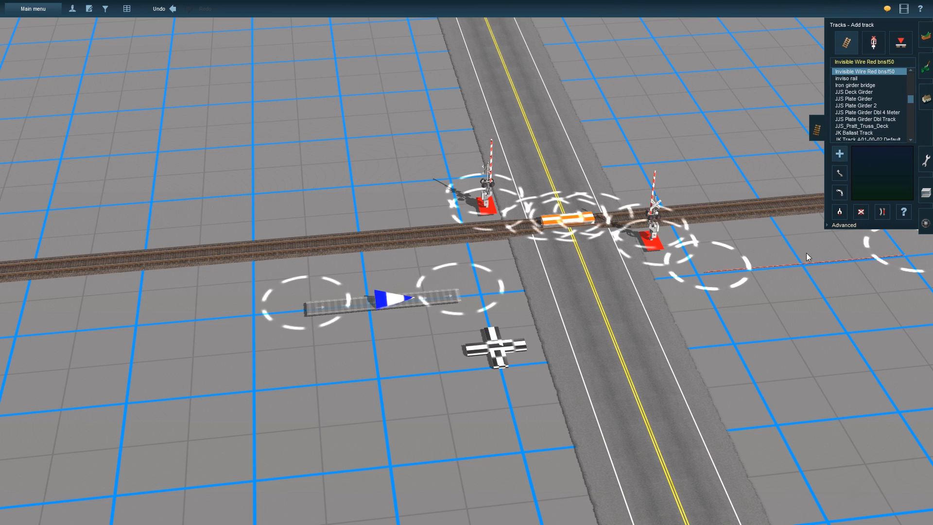
left_click(864, 215)
left_click(811, 265)
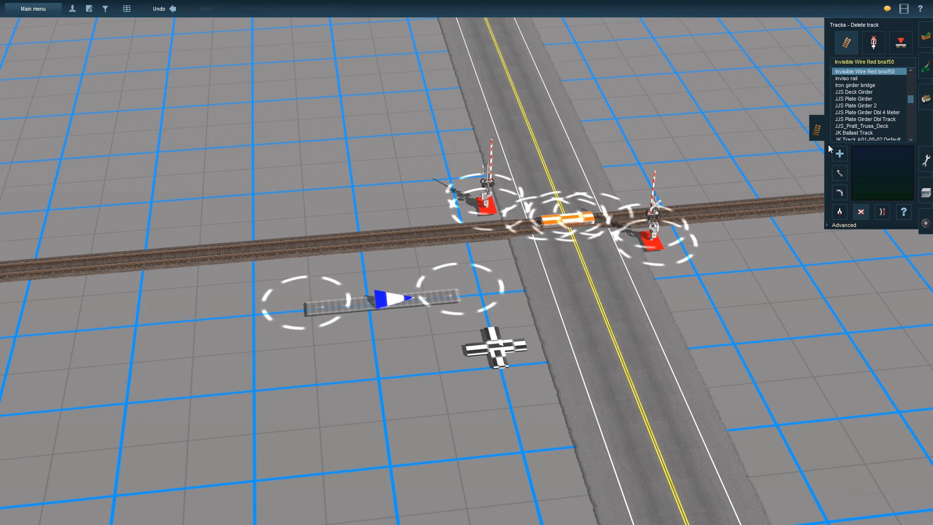
- Connect the ATLS Traffic Slave to the nearer gate with Invisible Wire Red bnsf50, and link that gate to the second gate across the crossing
key("Up")
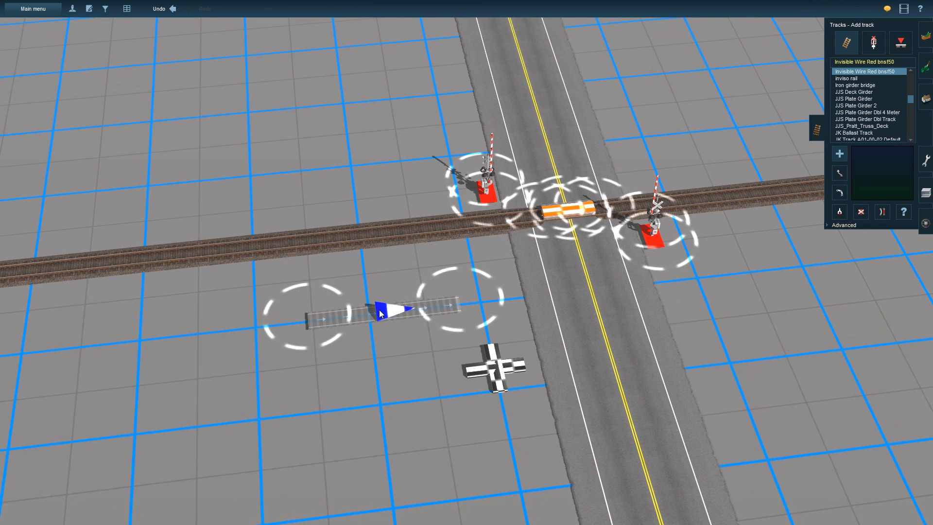
mouse_move(429, 307)
left_mouse_down()
mouse_move(616, 279)
mouse_move(660, 260)
left_mouse_up()
mouse_move(645, 223)
left_mouse_down()
mouse_move(623, 188)
mouse_move(597, 210)
left_mouse_up()
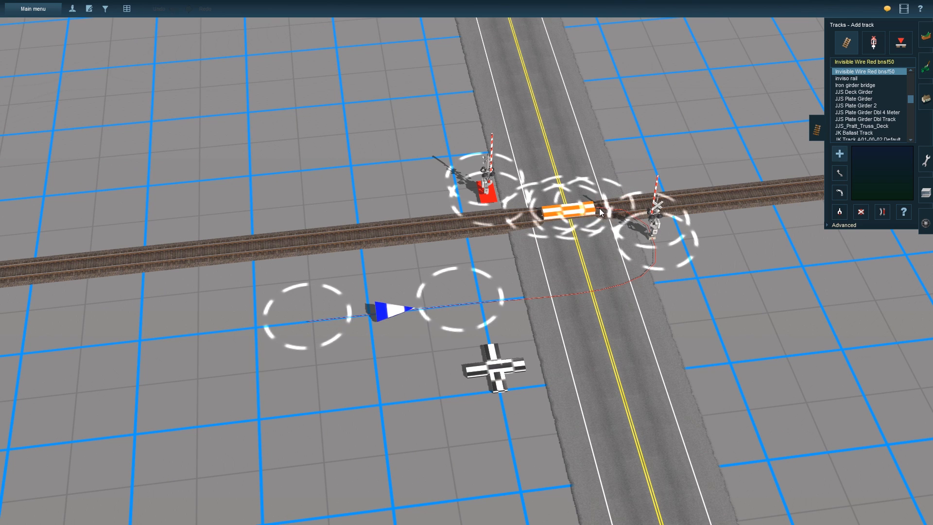
left_click(600, 211)
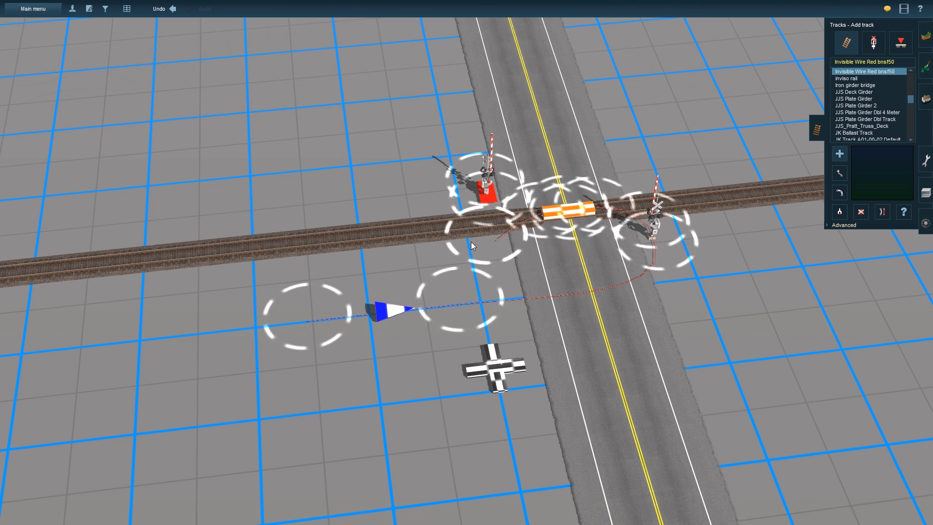
left_click(490, 206)
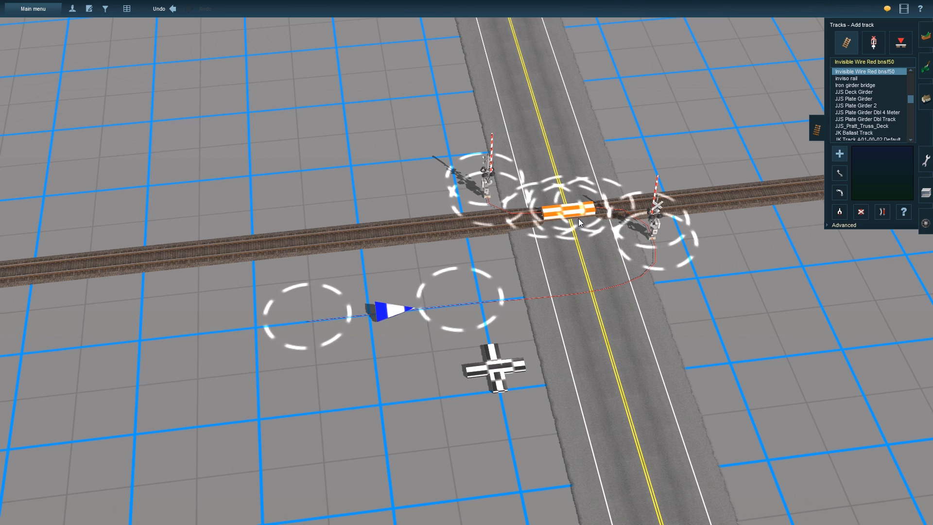
- Review the ATLS Controller's instructions in its properties and set its Routes to -1 for level crossing mode
scroll(561, 227, "up", 5)
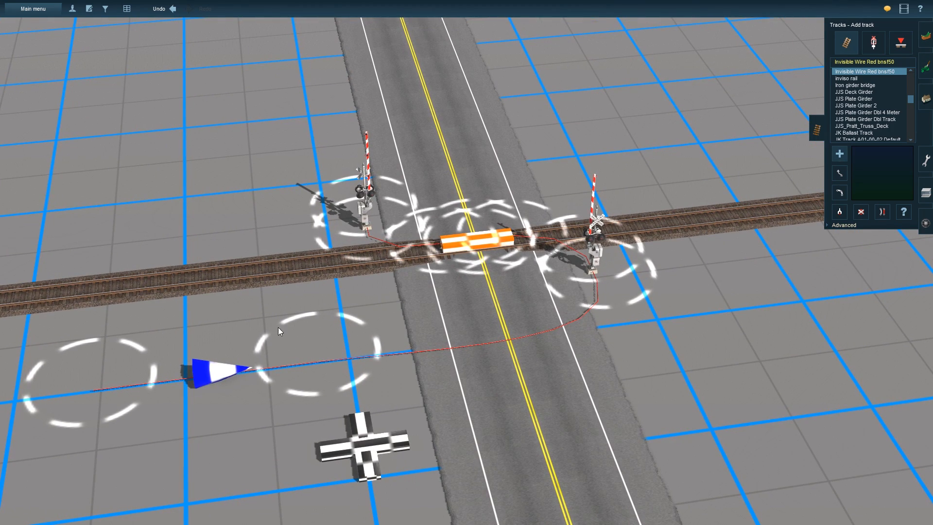
right_click_drag(358, 296, 392, 318)
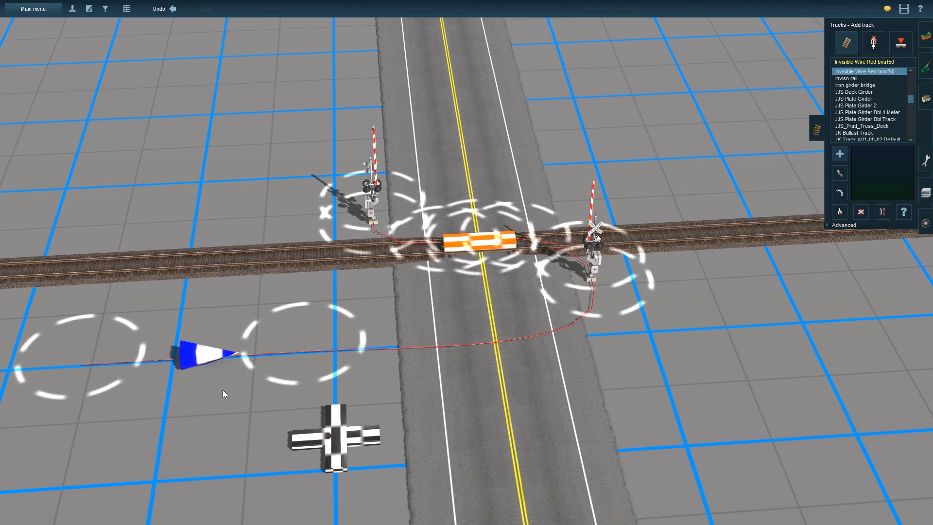
right_click_drag(351, 357, 427, 235)
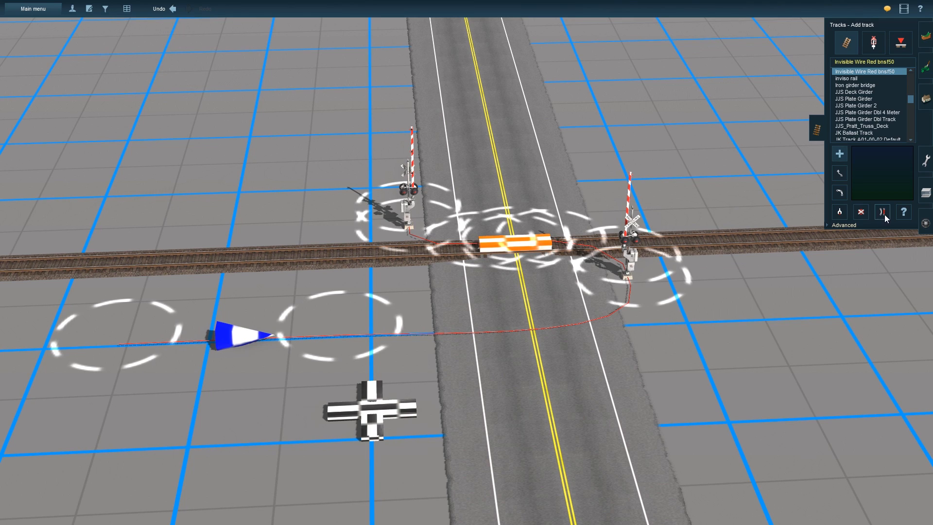
left_click(903, 214)
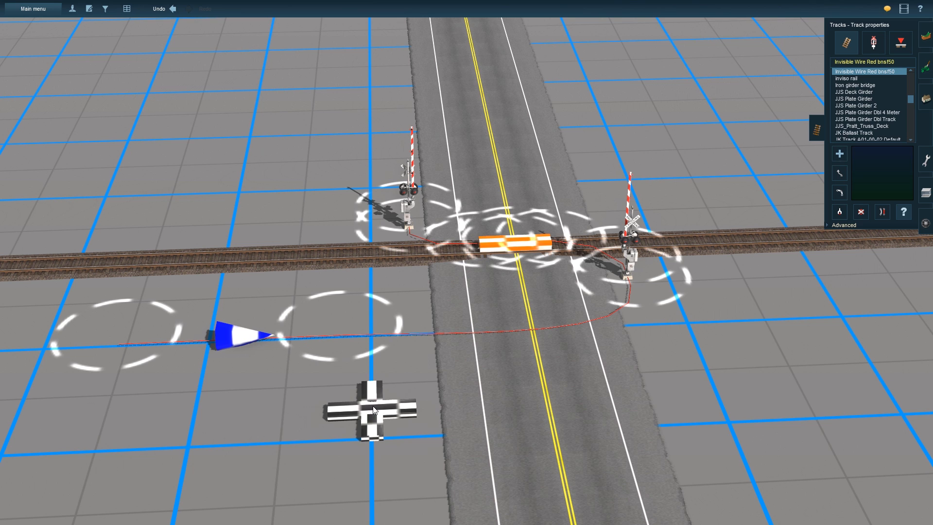
left_click(926, 99)
left_click(905, 217)
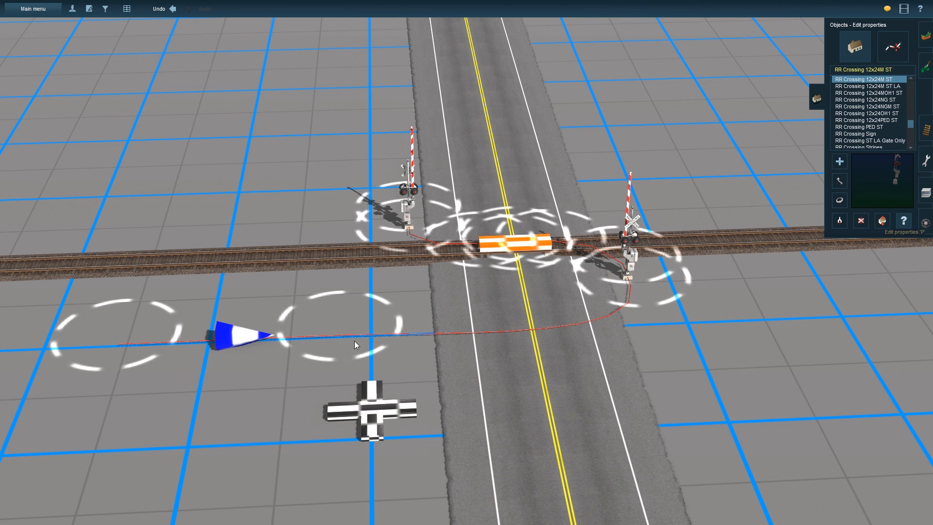
left_click(375, 401)
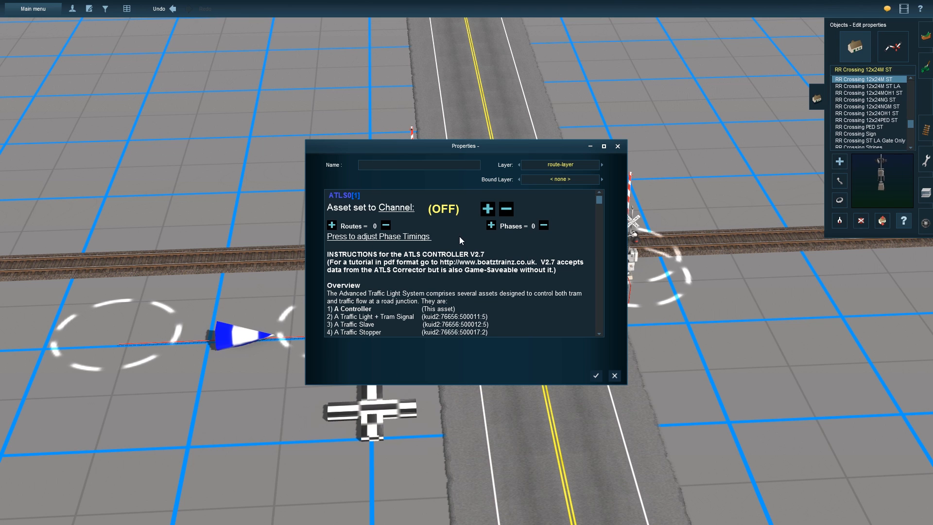
scroll(459, 243, "down", 3)
scroll(459, 256, "up", 3)
scroll(459, 257, "down", 3)
scroll(459, 258, "up", 3)
scroll(459, 256, "up", 1)
left_click(387, 226)
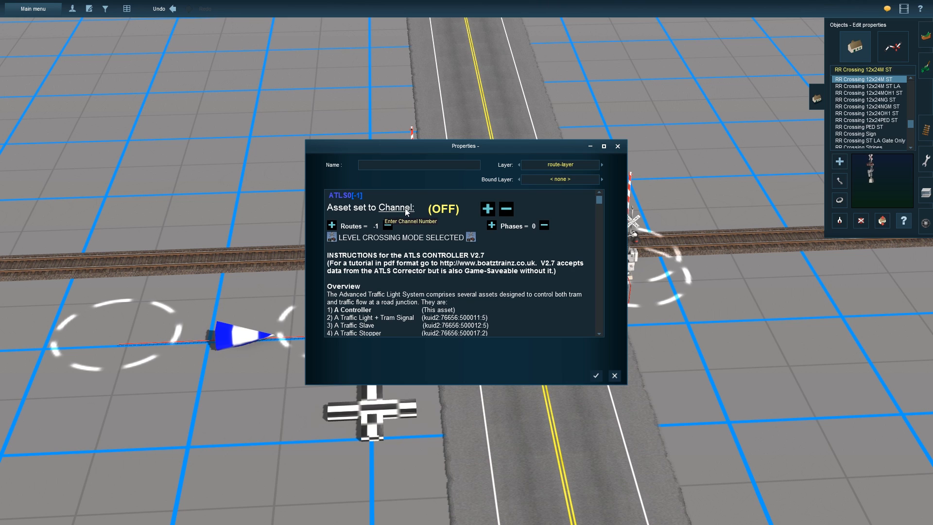
left_click(488, 209)
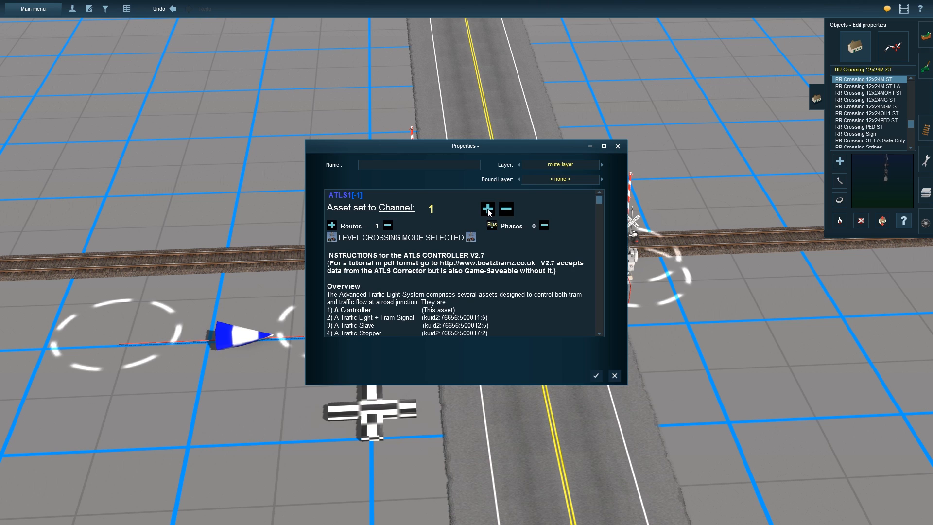
left_click(488, 209)
left_click(487, 209)
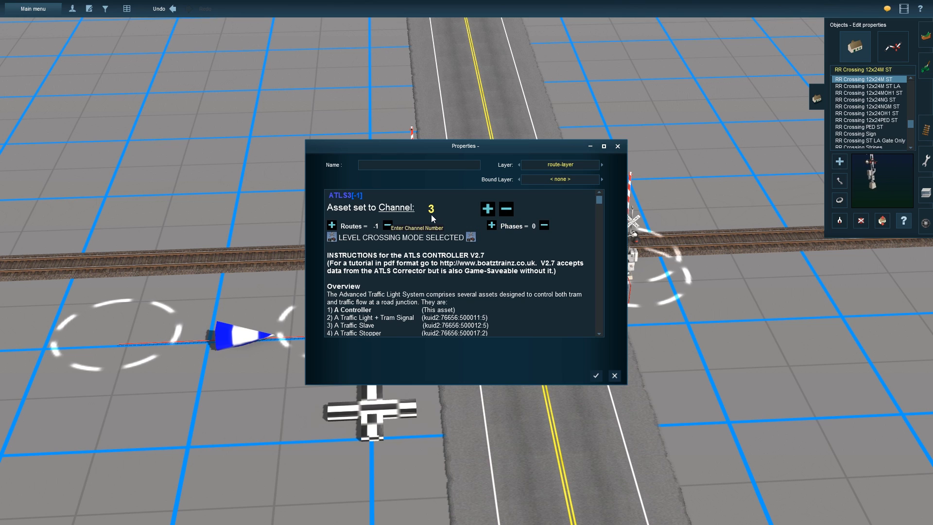
left_click(488, 210)
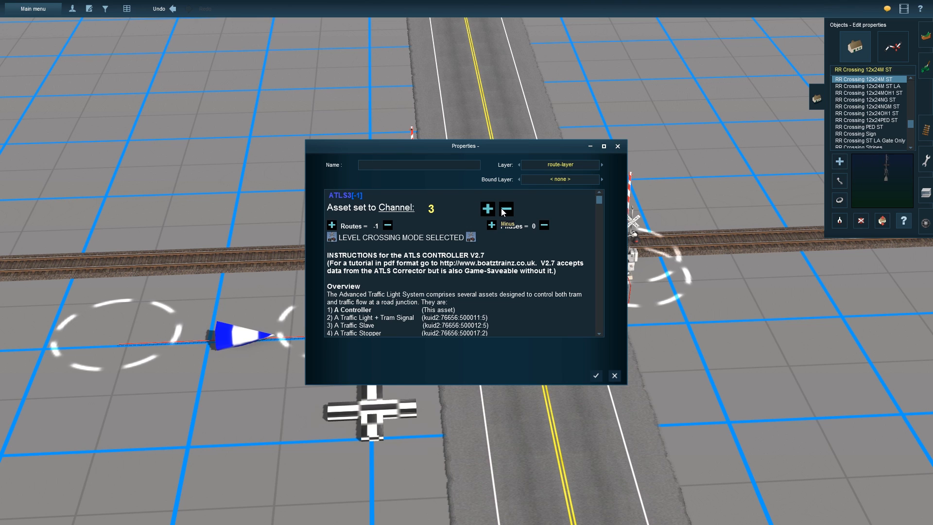
left_click(506, 209)
- Assign channel number 123 directly to the ATLS Controller and save its properties
left_click(398, 208)
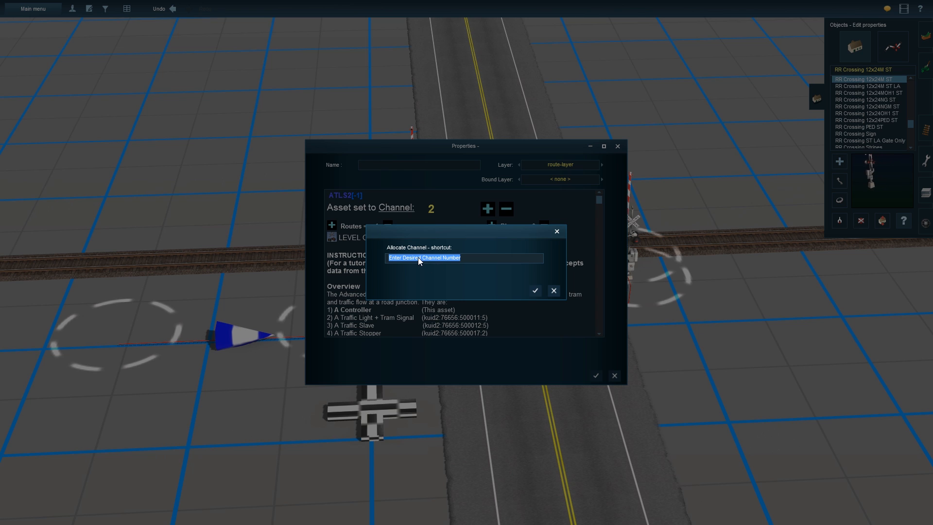
type("12")
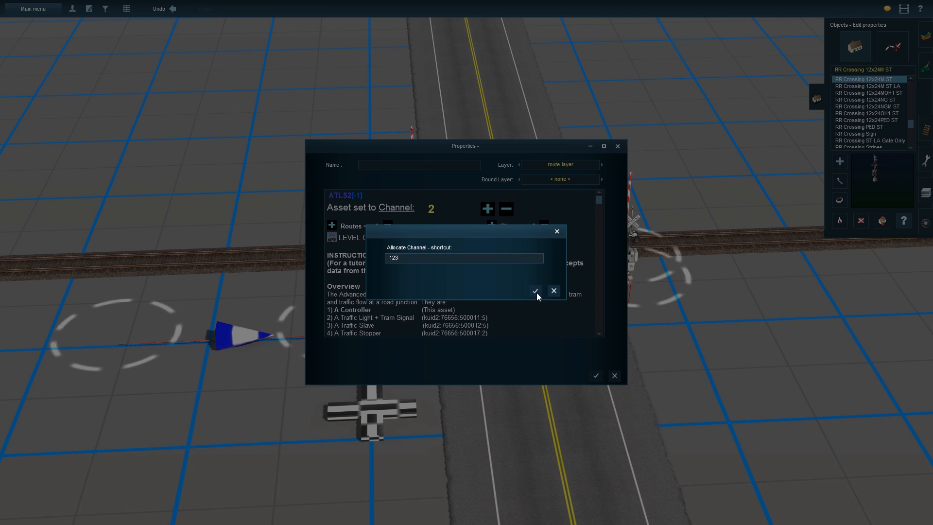
type("3")
left_click(535, 291)
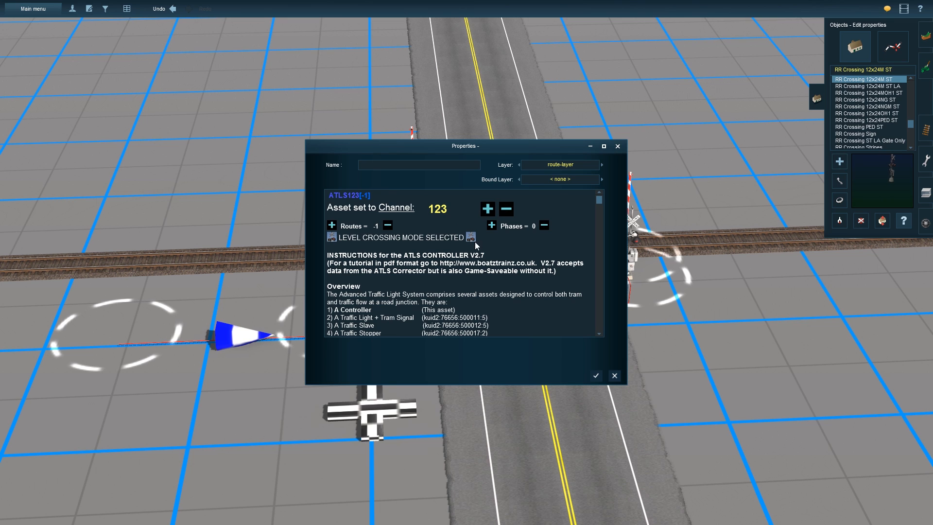
left_click(596, 376)
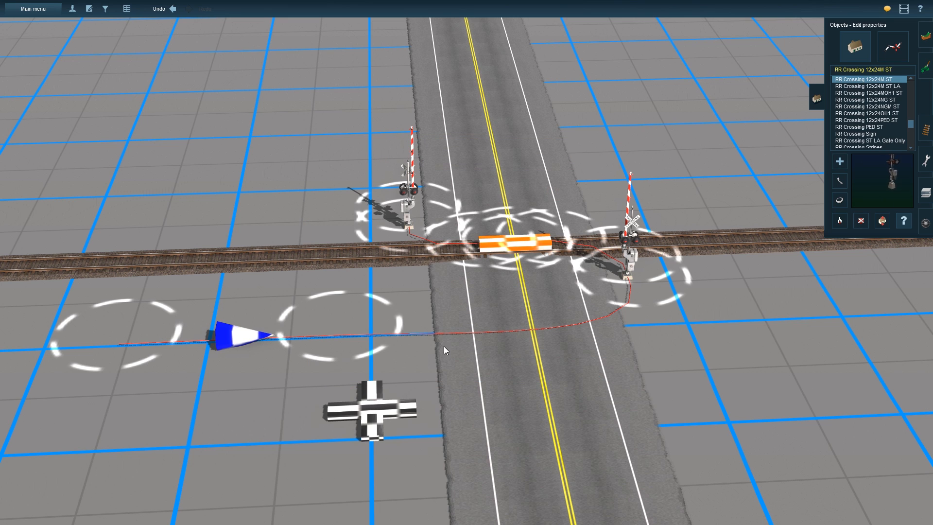
- Open the ATLS Traffic Slave's properties and set its channel to 123
left_click(240, 341)
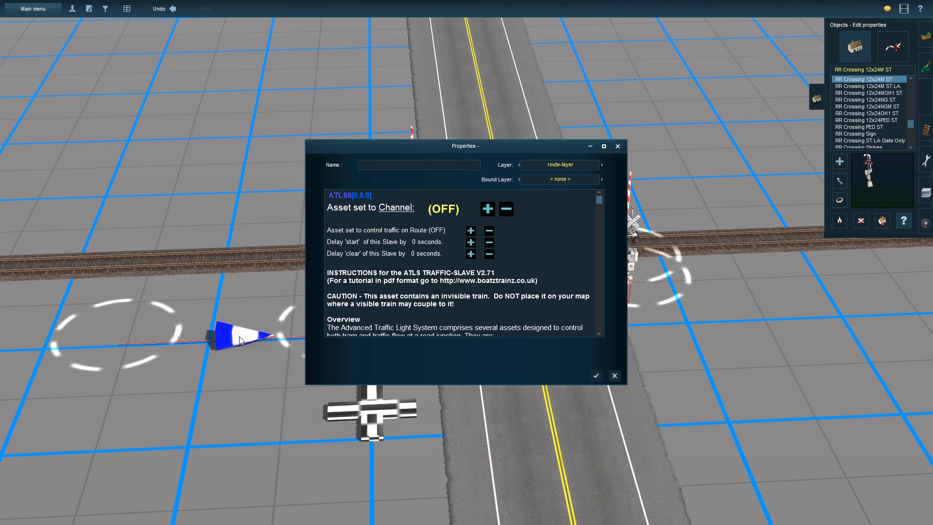
left_click(401, 210)
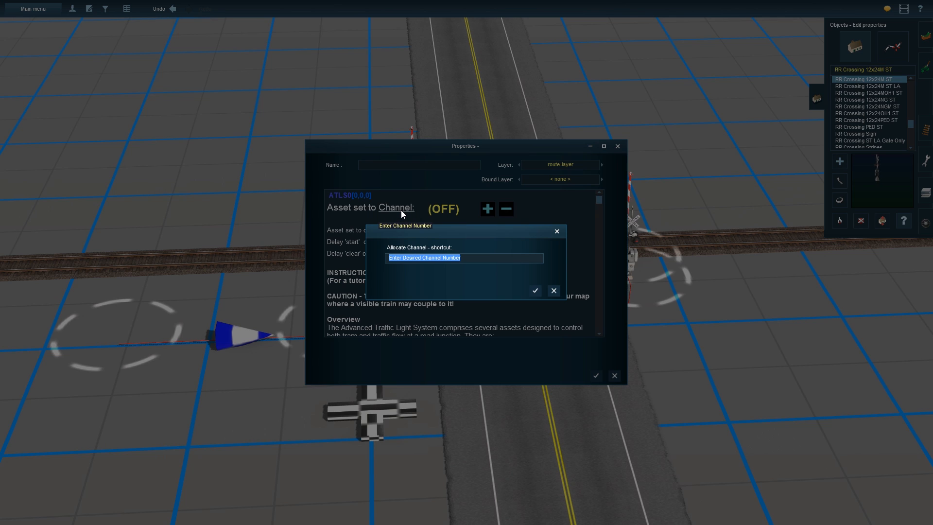
type("123")
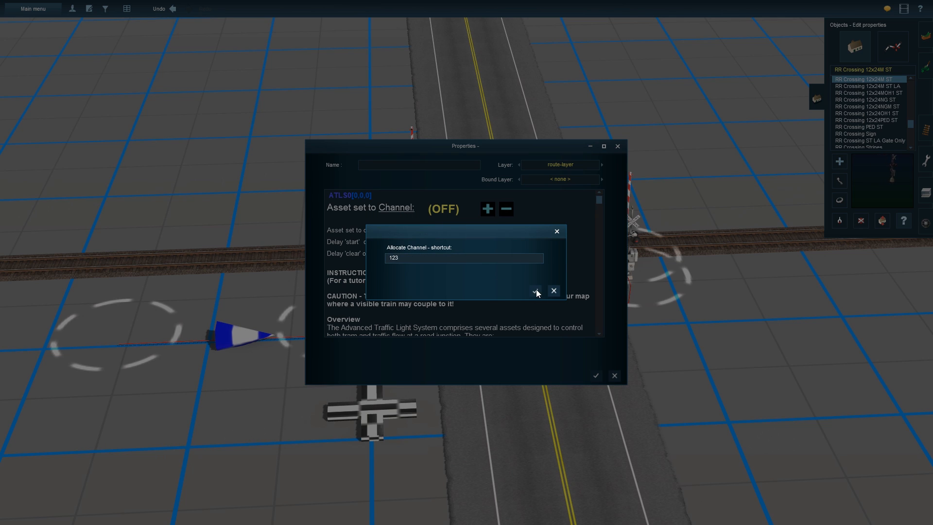
left_click(535, 290)
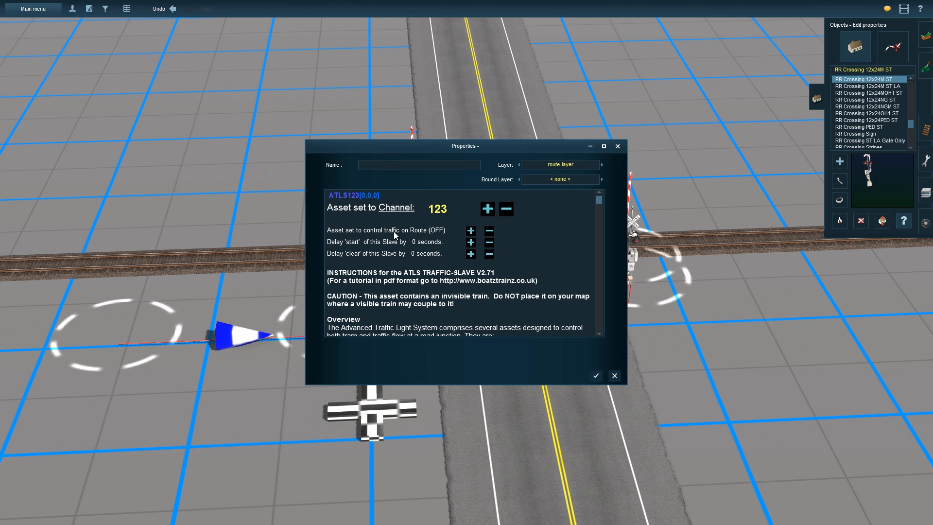
- Set the ATLS Traffic Slave to control traffic on Route LCM and save its properties
left_click(489, 231)
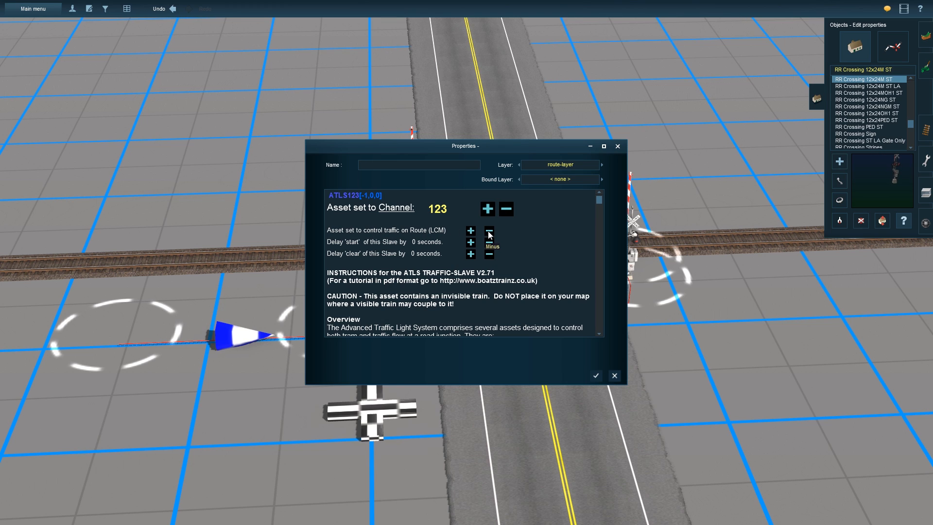
left_click(597, 375)
- Add an ATLS Trigger near the railway track's end and move it along the track closer to the crossing
left_click(925, 129)
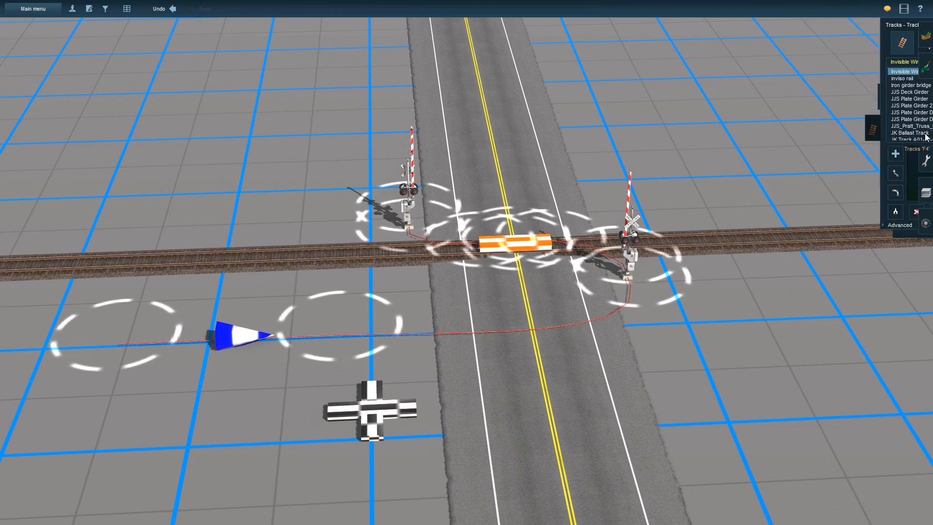
left_click(875, 45)
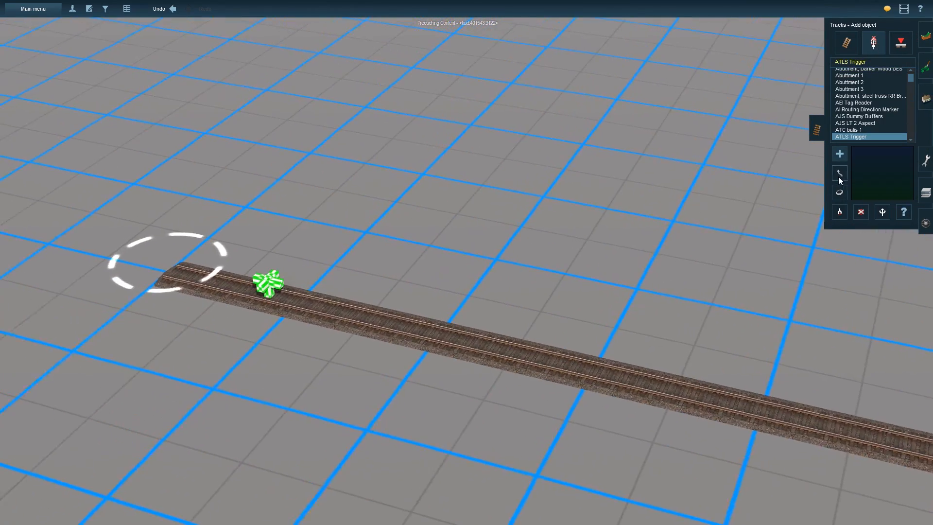
left_click(839, 175)
left_click_drag(299, 297, 674, 381)
right_click(695, 348)
left_click_drag(484, 263, 665, 260)
right_click(664, 261)
right_click(521, 261)
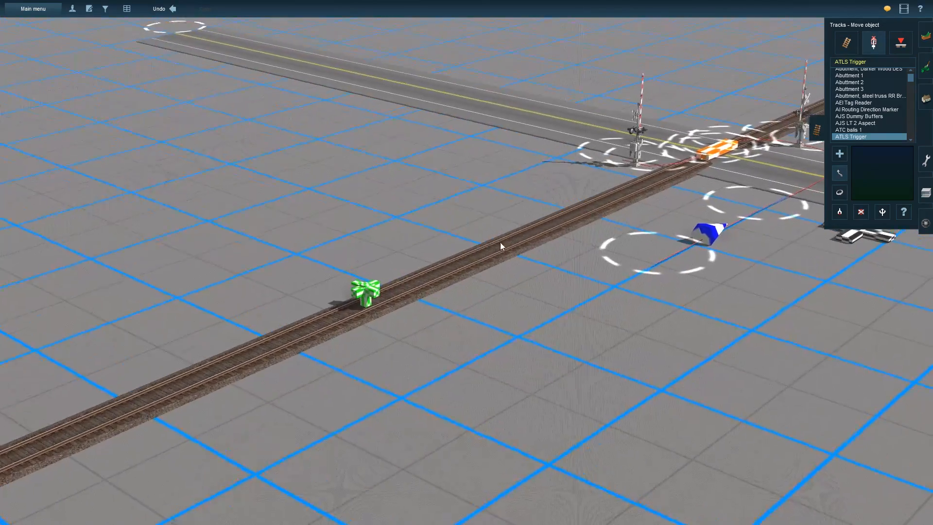
- Add a second ATLS Trigger on the railway track on the opposite side of the road from the first trigger
key("Left")
right_click(544, 187)
key("Left")
right_click(540, 191)
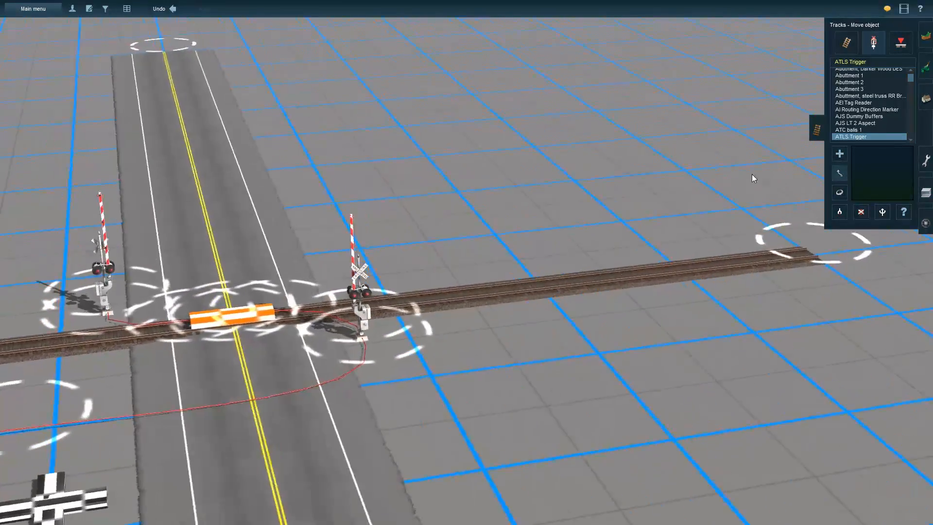
left_click(840, 155)
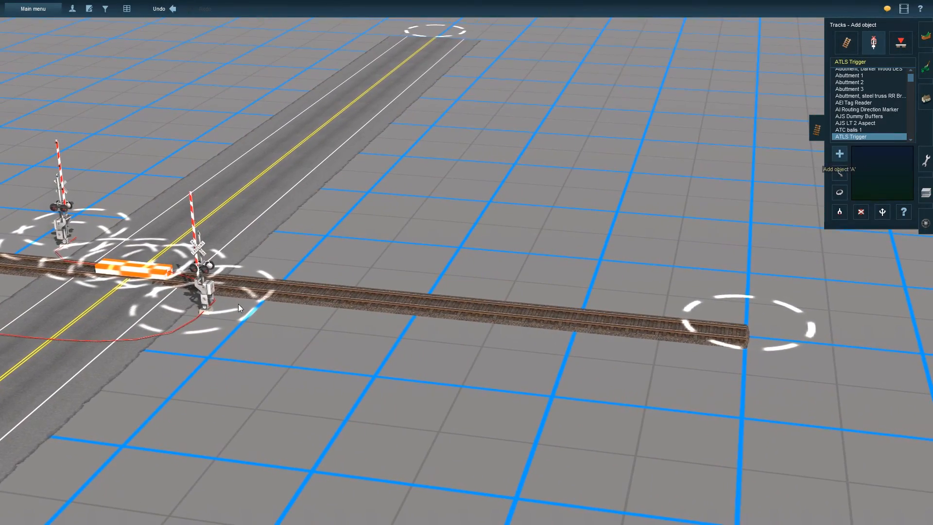
key("Right")
right_click(395, 322)
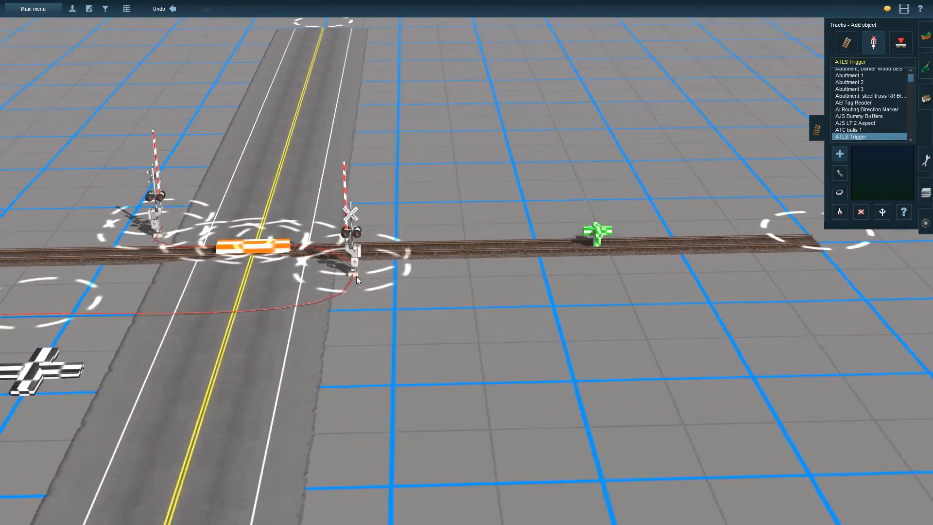
right_click(357, 277)
right_click(401, 270)
scroll(400, 271, "down", 3)
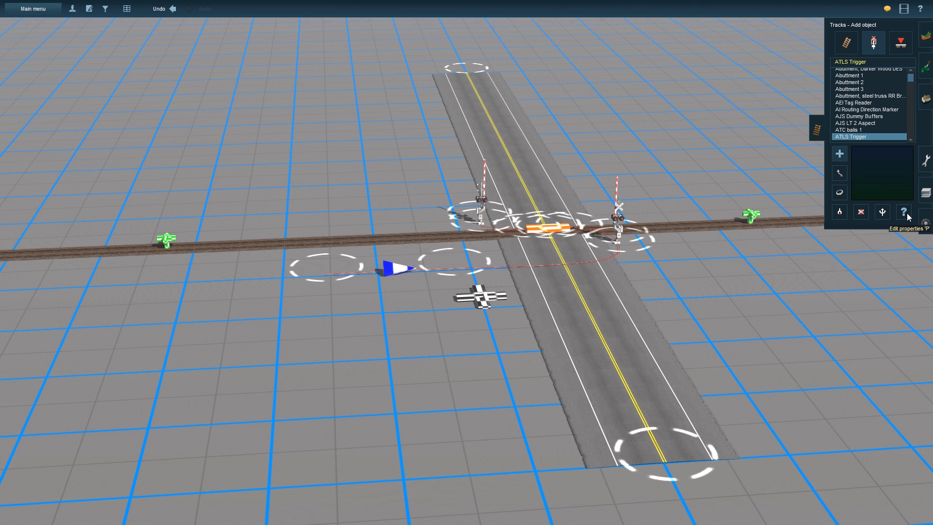
- Open the properties of the first ATLS Trigger, on the slave's side of the road, and assign channel number 123
left_click(881, 214)
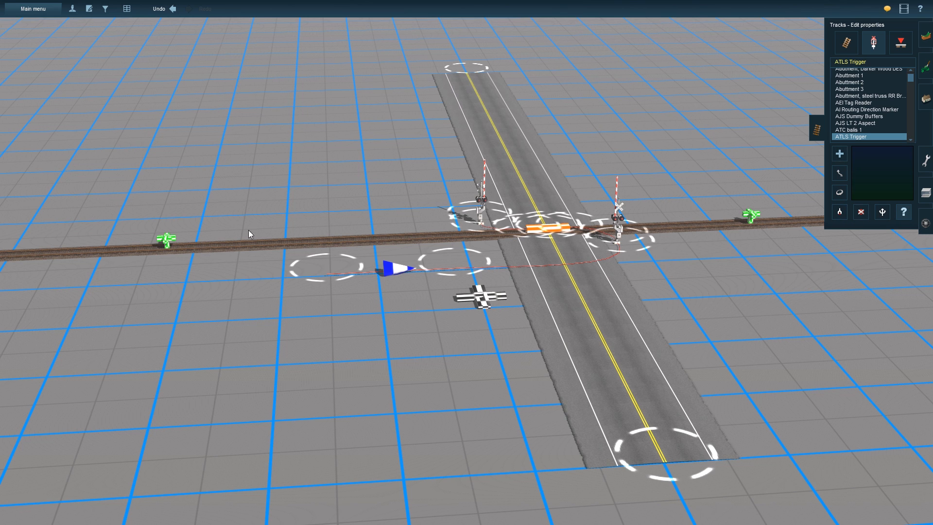
right_click(347, 233)
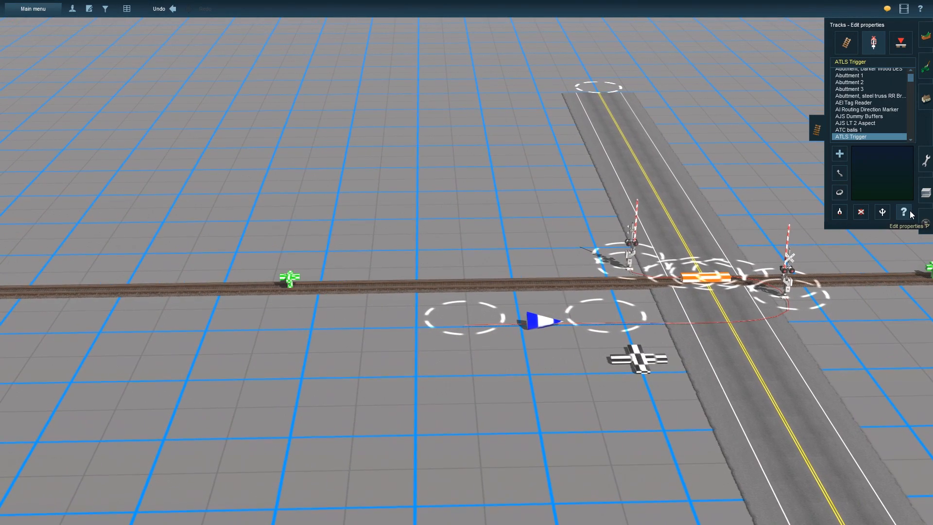
left_click(292, 279)
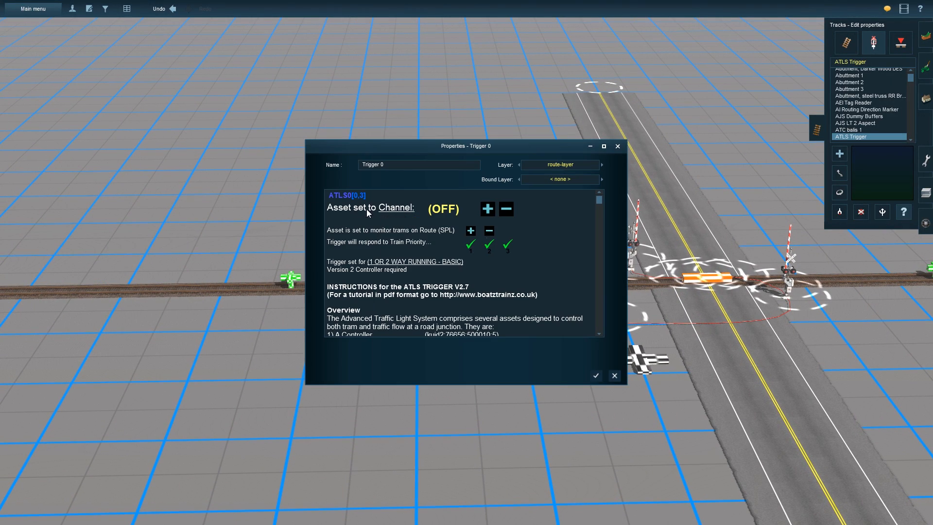
left_click(408, 208)
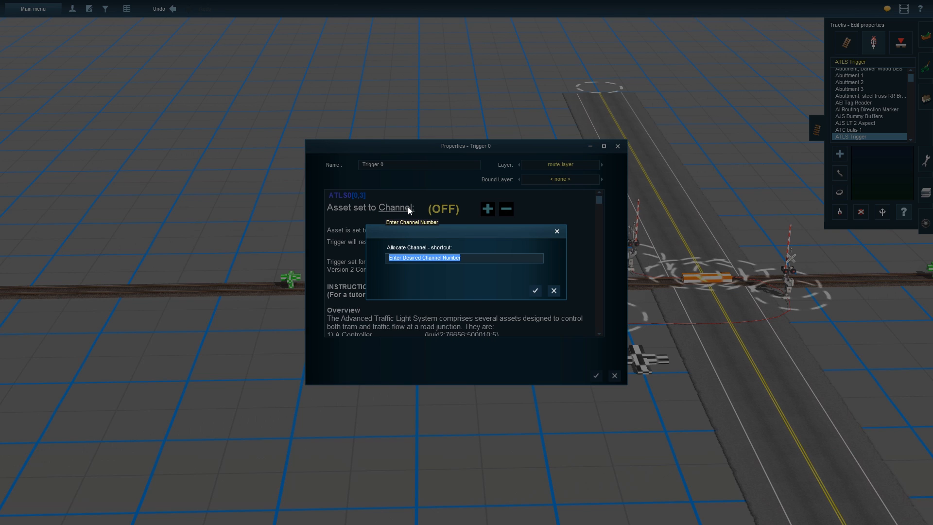
type("123")
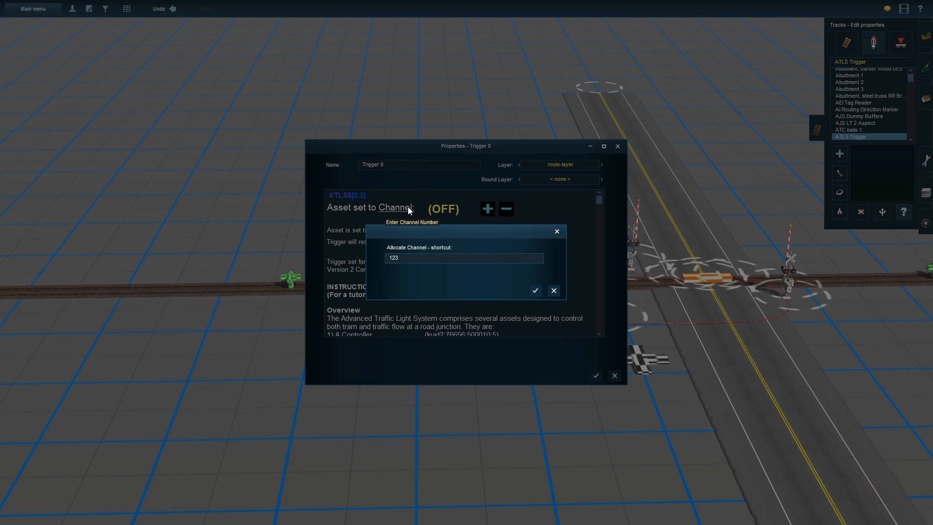
left_click(536, 291)
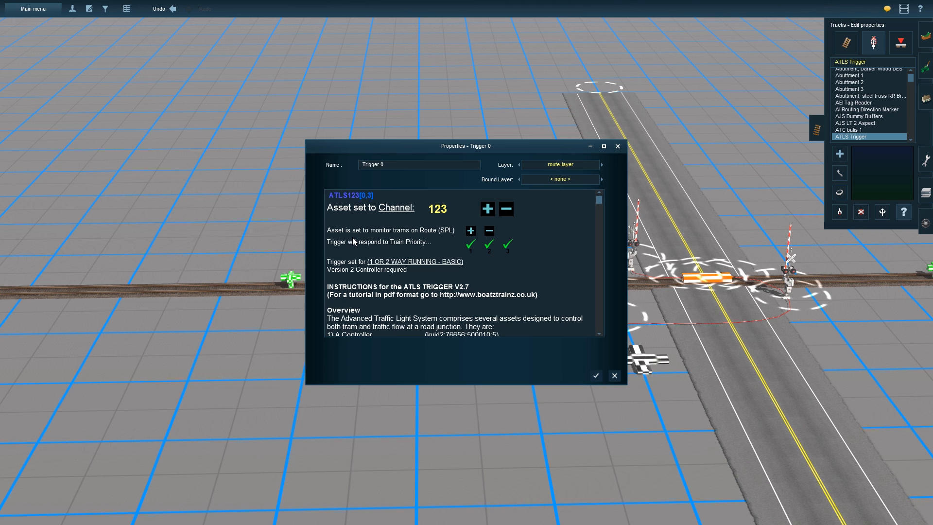
- Step the trigger's monitored route through OFF and Route 1, return it to SPL and save the properties
left_click(489, 231)
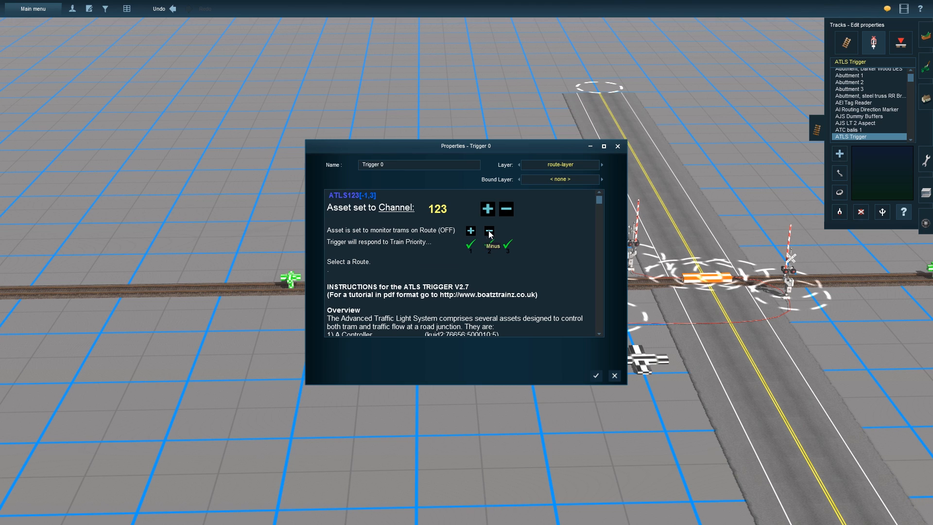
left_click(471, 231)
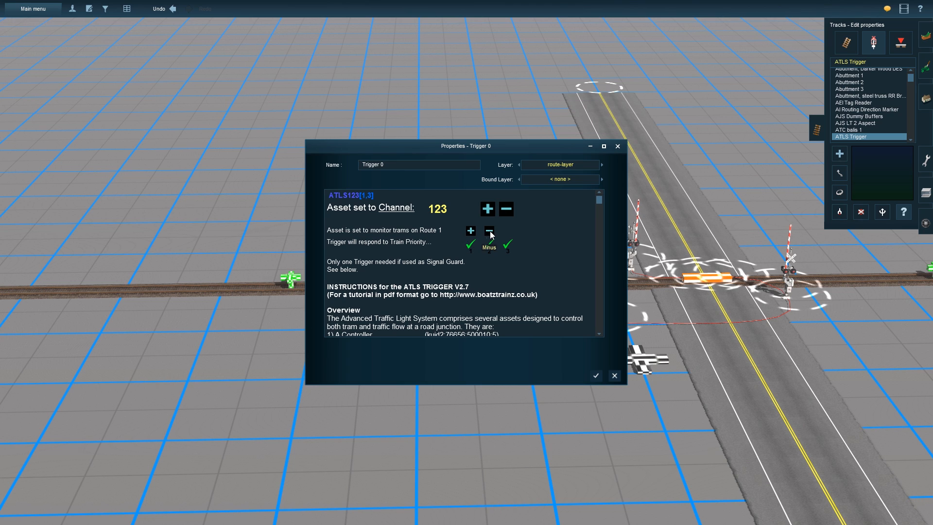
left_click(489, 231)
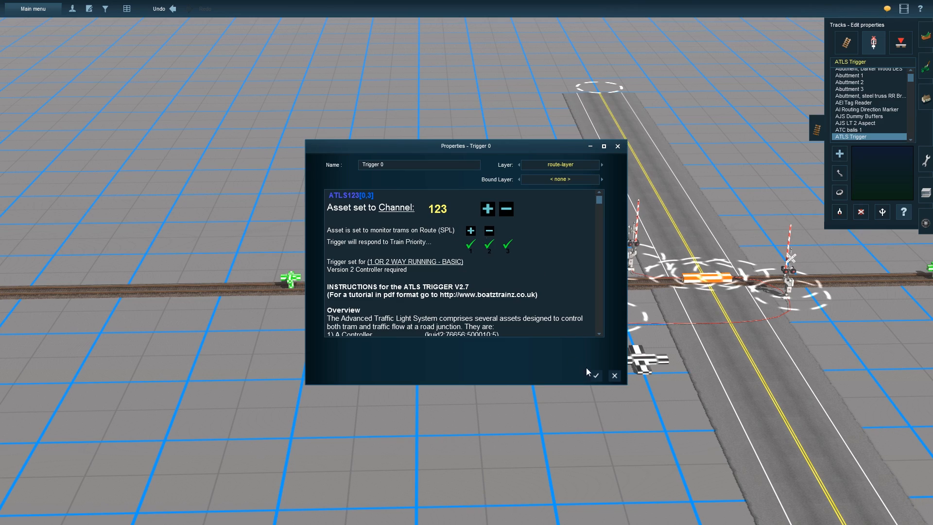
left_click(596, 375)
- Assign channel number 123 to the second ATLS Trigger across the road and save its properties
right_click_drag(587, 301, 499, 242)
left_click(498, 242)
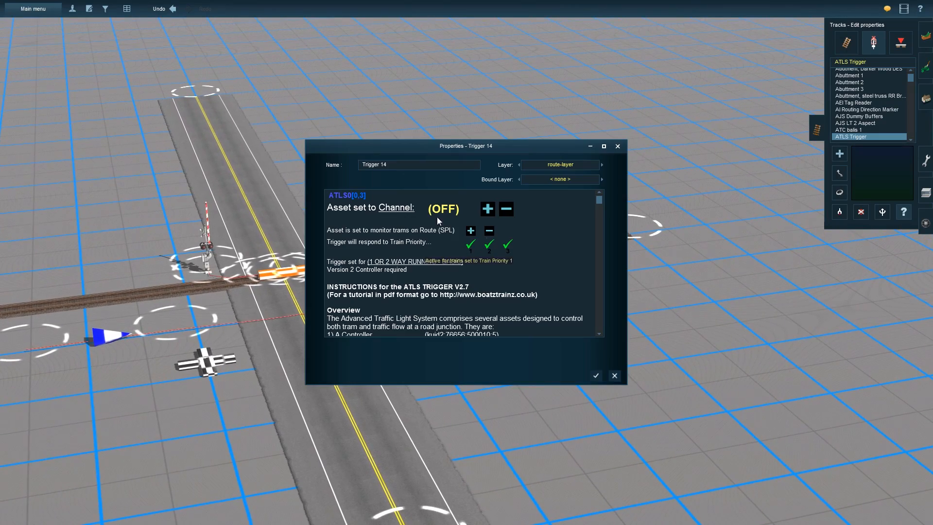
left_click(408, 207)
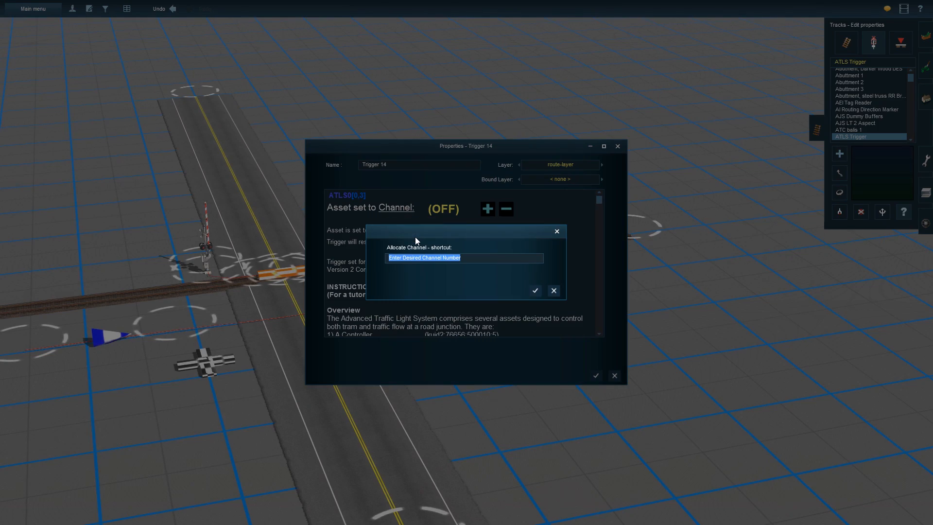
type("123")
key("Return")
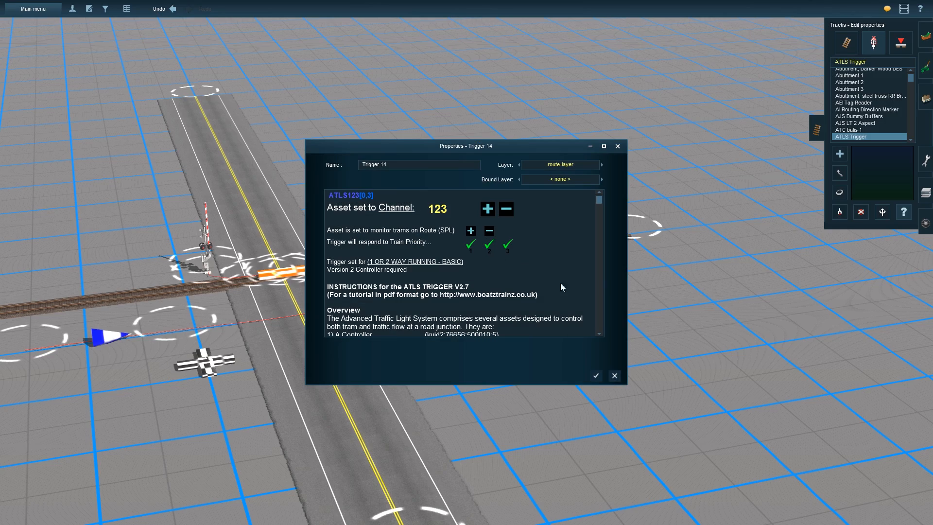
left_click(596, 375)
- Place a CR GP38-2 locomotive on the track near the first ATLS Trigger
right_click_drag(558, 361, 400, 281)
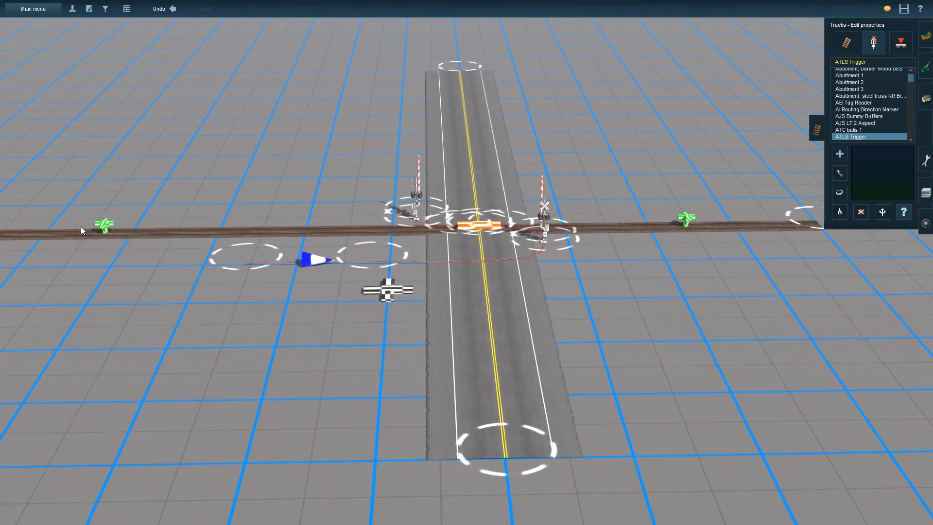
right_click_drag(80, 226, 193, 264)
left_click(925, 98)
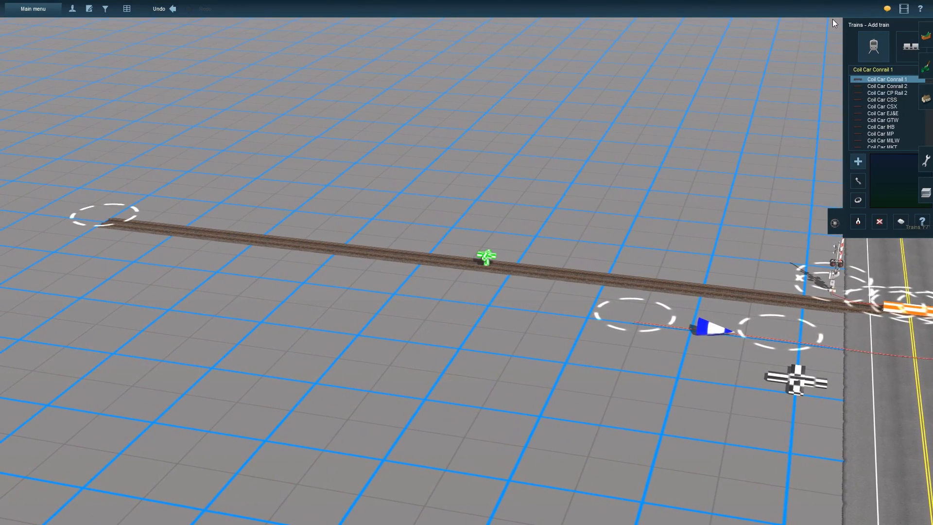
scroll(884, 116, "down", 5)
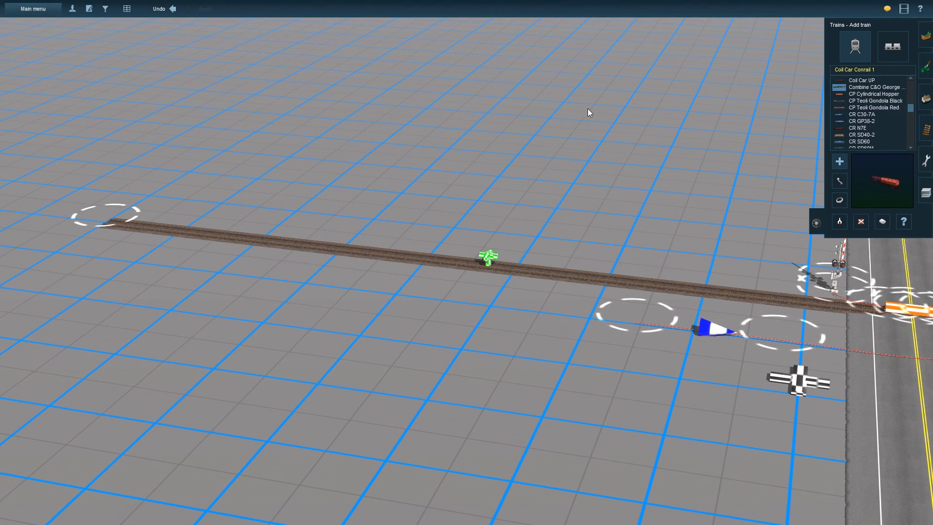
left_click(875, 121)
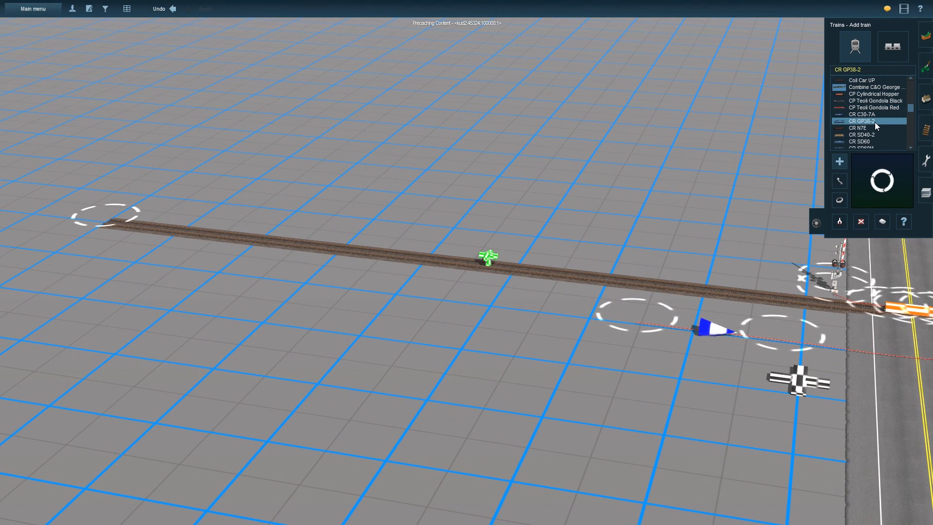
left_click(435, 259)
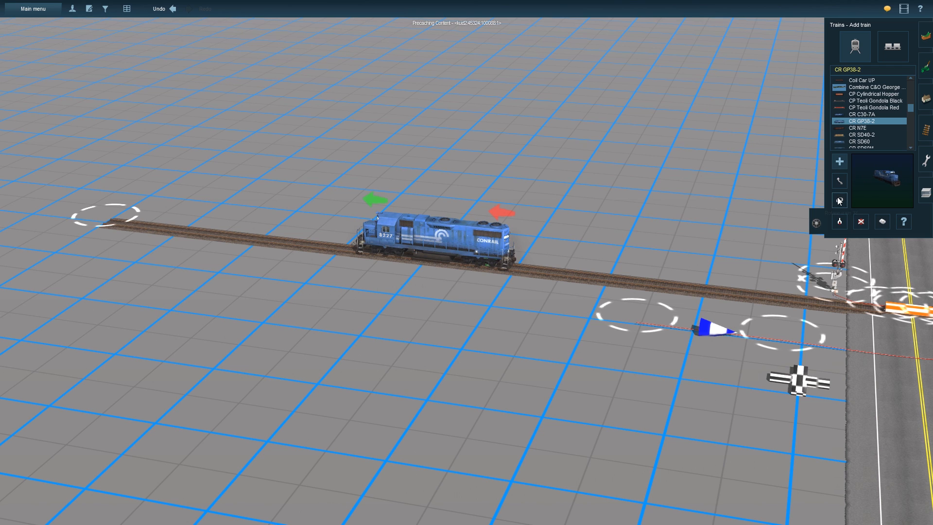
- Reverse the locomotive to face the crossing and move it back beyond the trigger to the track's far end
left_click(521, 298)
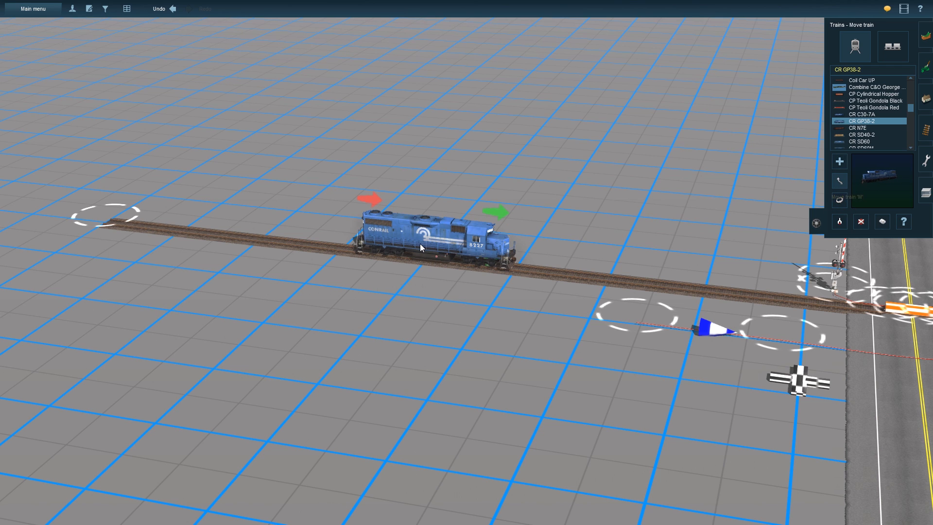
left_click_drag(420, 244, 185, 234)
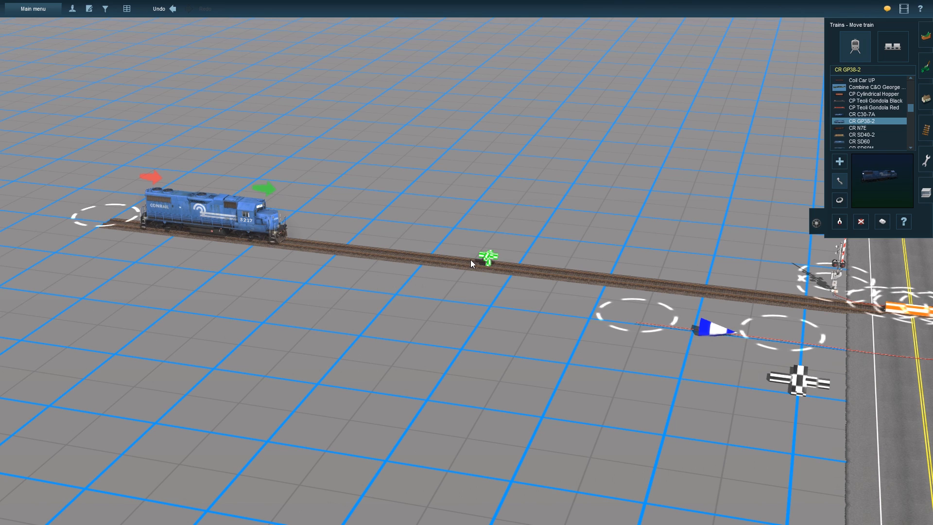
- Look over the crossing layout from the locomotive past both triggers, the gates, the slave and the controller
right_click(509, 261)
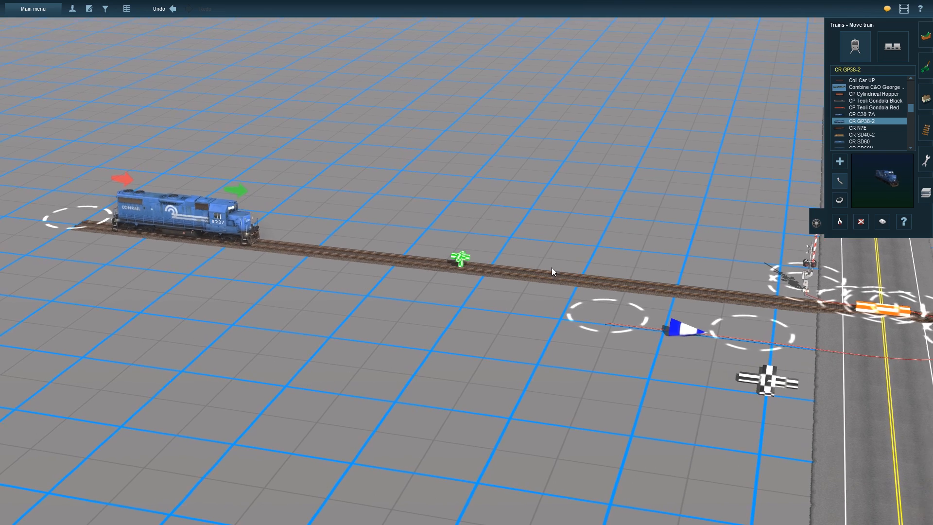
right_click(583, 282)
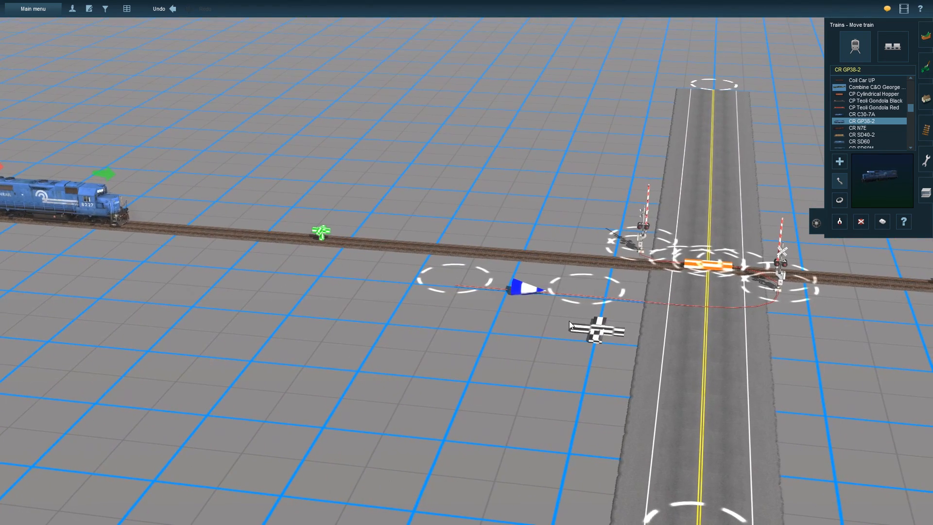
right_click(694, 300)
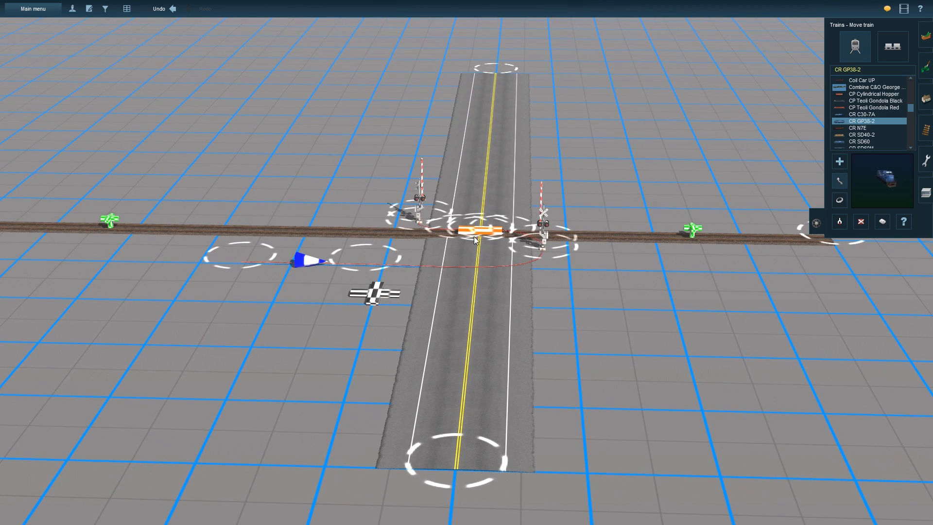
right_click(441, 222)
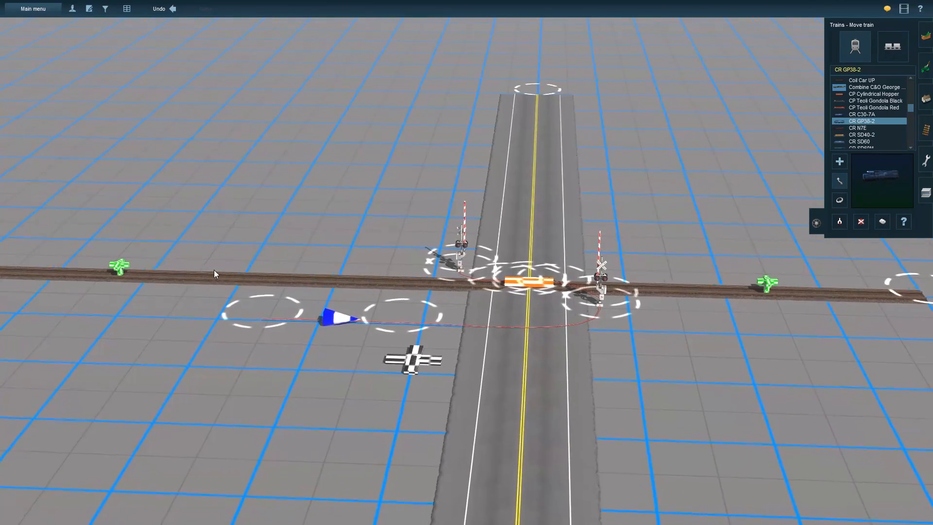
right_click(532, 272)
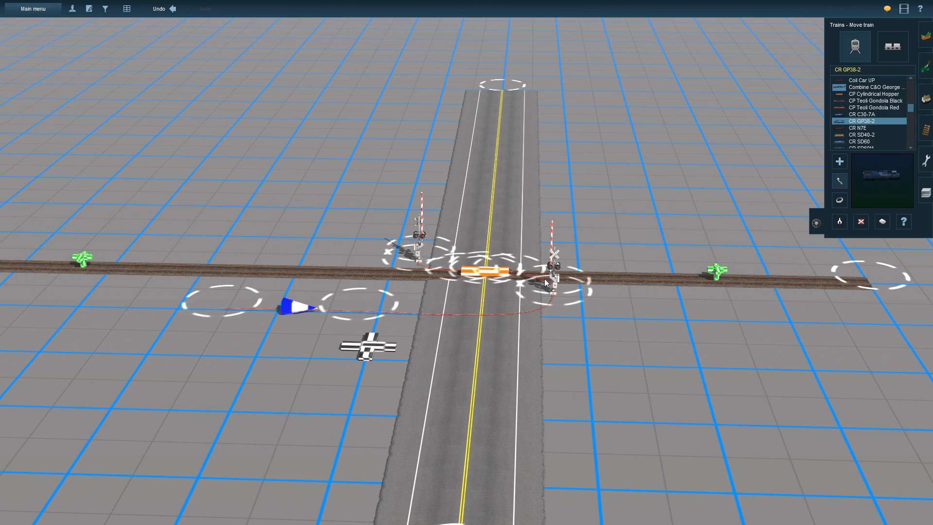
key("Left")
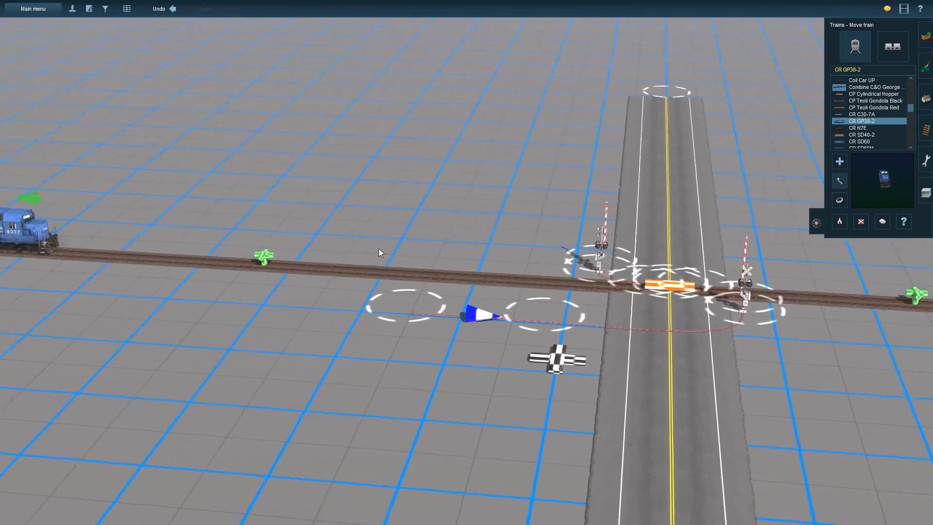
key("Left")
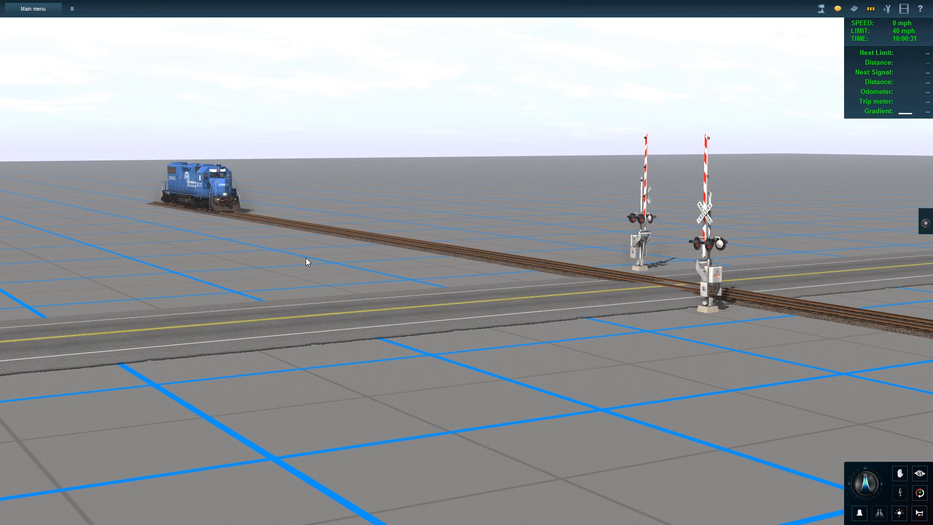
- Drive the locomotive forward toward the level crossing to test the automatic gates and traffic control
key("w")
key("w")
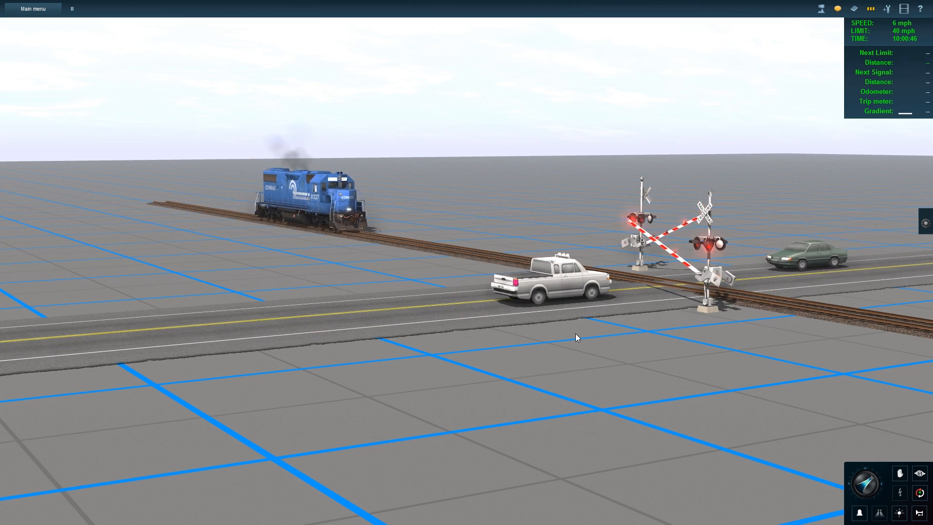
- Follow the locomotive through the level crossing and stop it on the track beyond the gates
right_click_drag(575, 333, 465, 256)
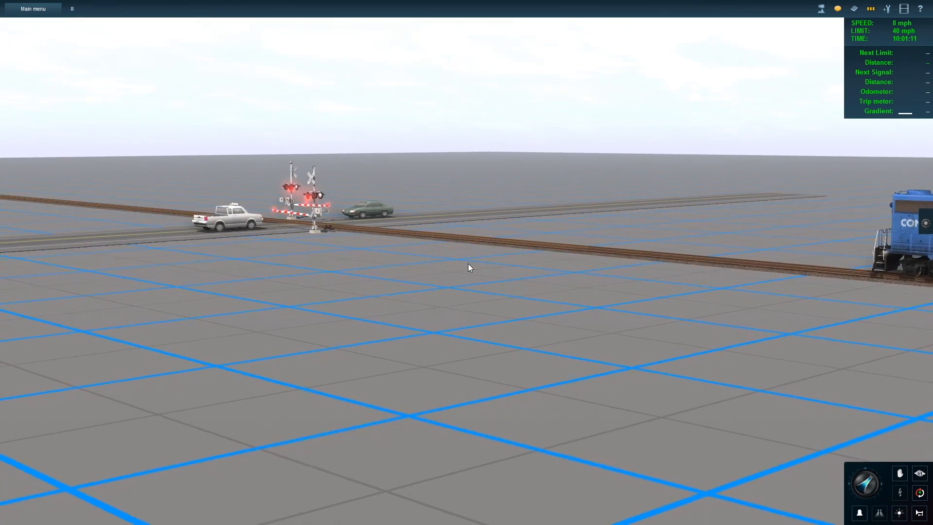
mouse_move(468, 263)
right_mouse_down()
mouse_move(444, 254)
mouse_move(535, 270)
mouse_move(481, 261)
mouse_move(435, 272)
mouse_move(468, 259)
right_mouse_up()
key("s")
- Examine the crossing gates and traffic from along the road, and the crossing from beside the stopped locomotive
scroll(467, 258, "up", 3)
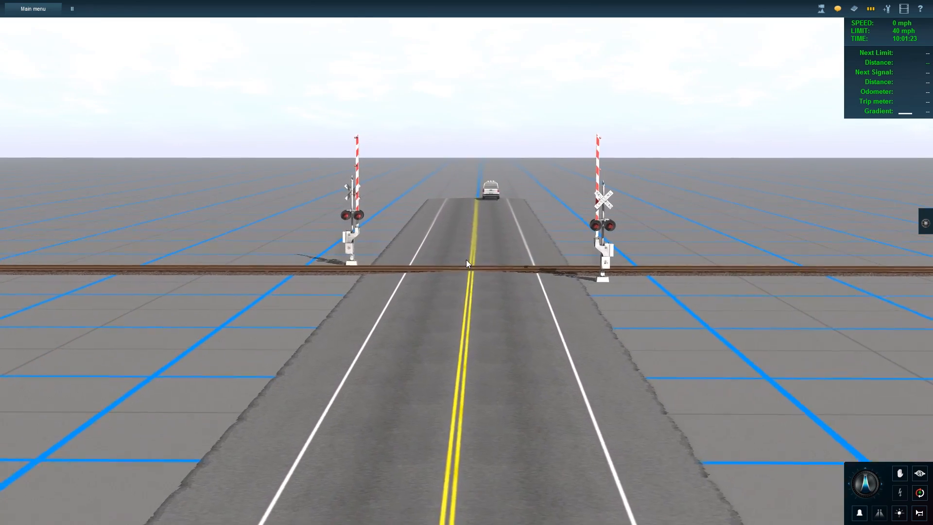
scroll(466, 267, "down", 3)
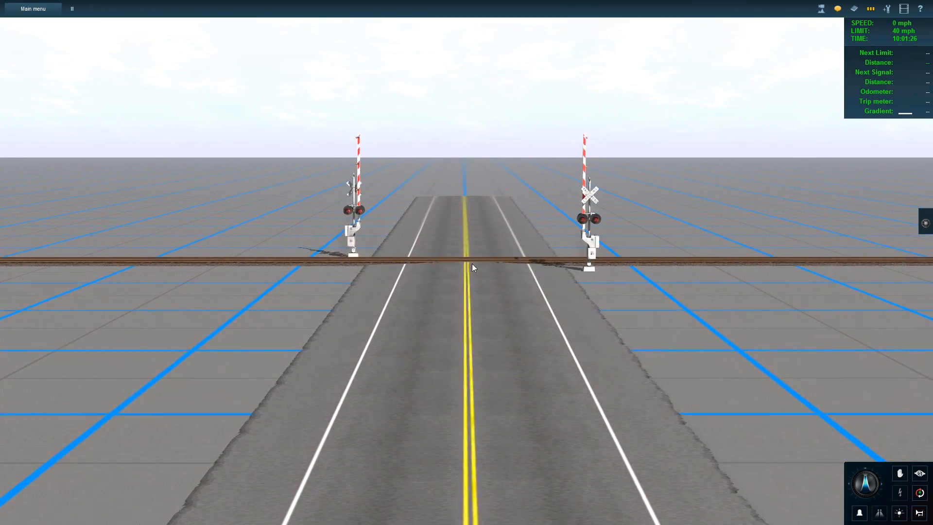
mouse_move(471, 263)
right_mouse_down()
mouse_move(491, 252)
mouse_move(445, 269)
mouse_move(469, 260)
right_mouse_up()
key("Up")
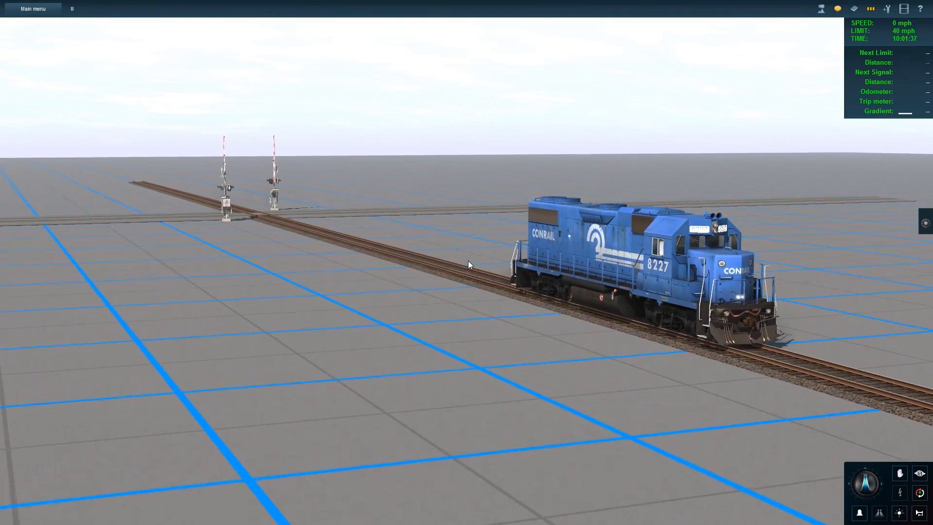
key("Up")
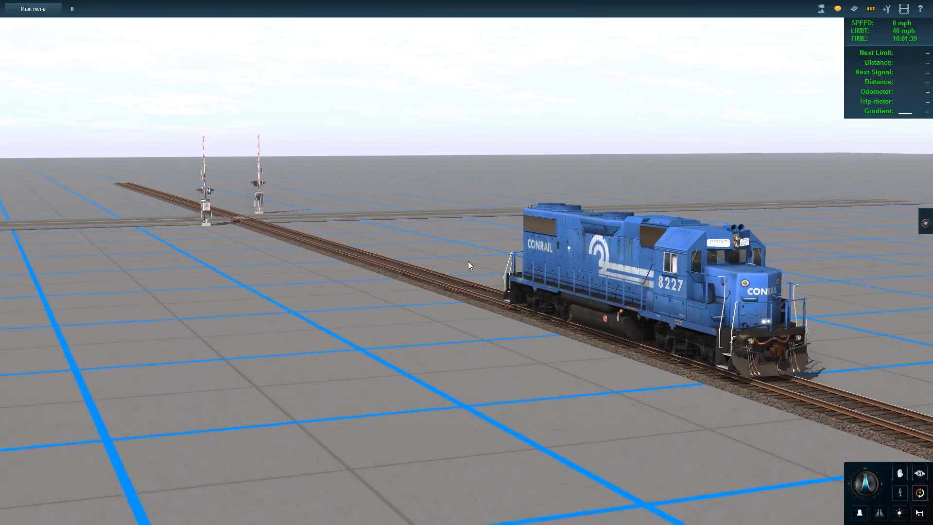
right_click_drag(463, 263, 465, 264)
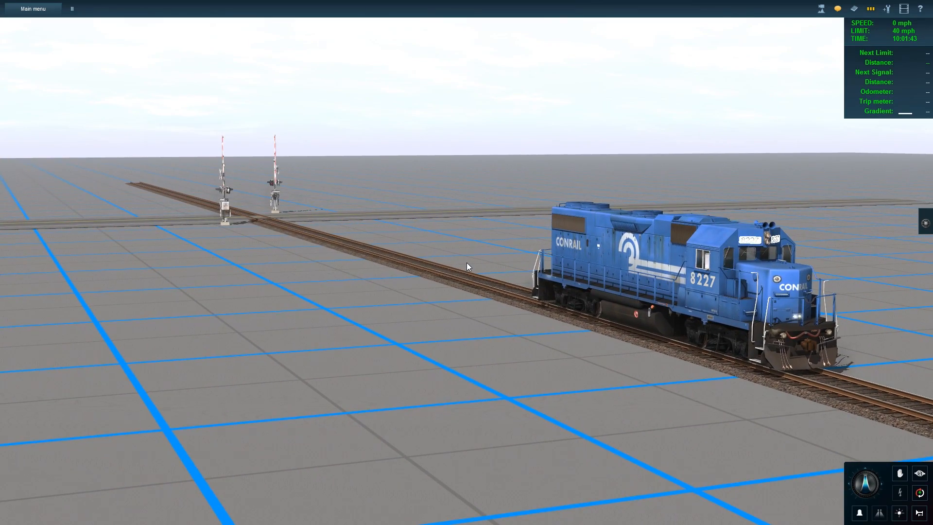